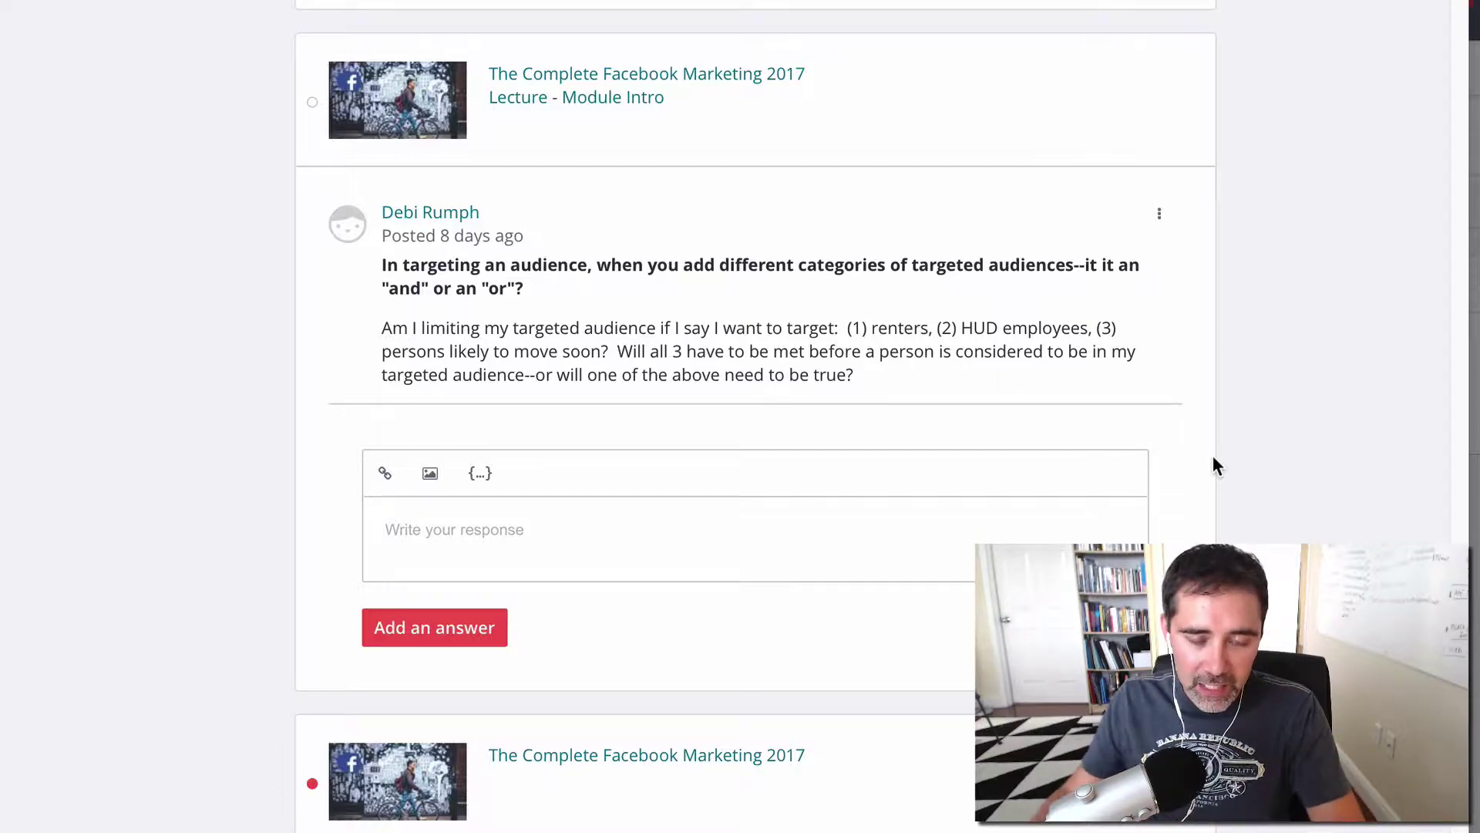
Read the student's Udemy question on whether combined targeting categories mean 'and' or 'or'
mouse_move(1214, 467)
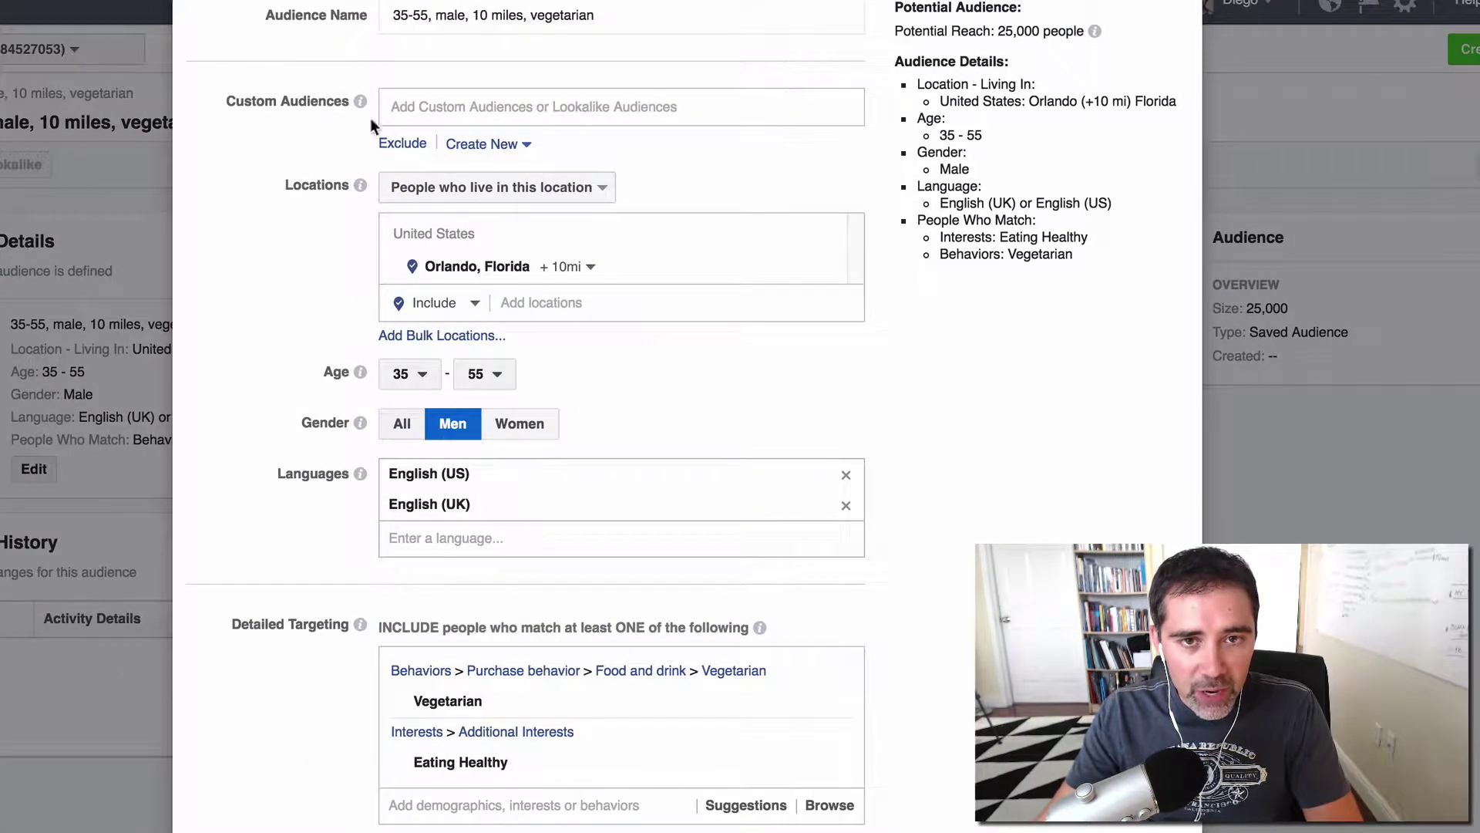
Scroll the Edit Audience form to Detailed Targeting and point out Vegetarian and Eating Healthy
scroll(434, 509, "up", 1)
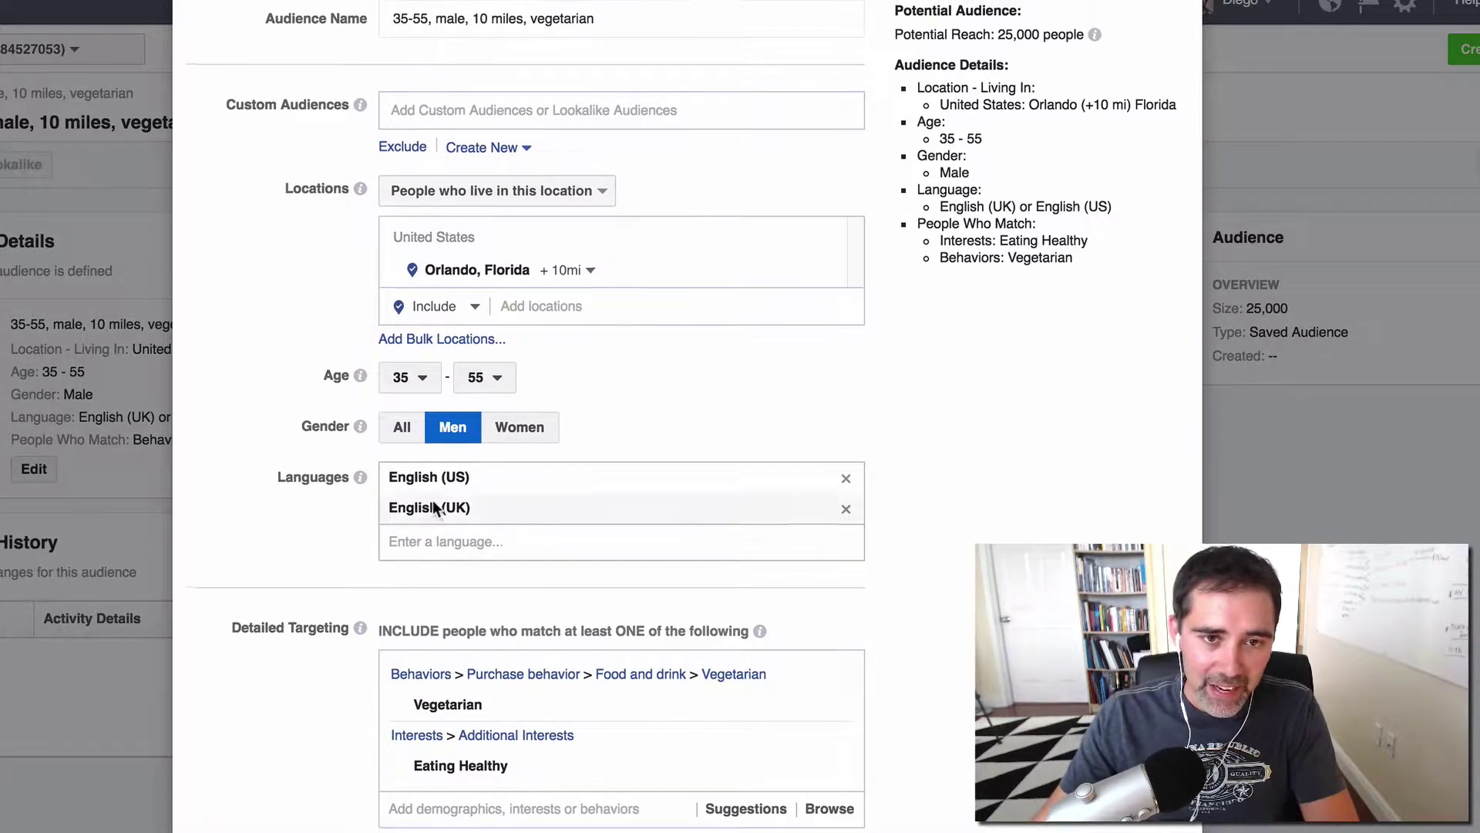
scroll(434, 509, "up", 2)
scroll(419, 263, "down", 3)
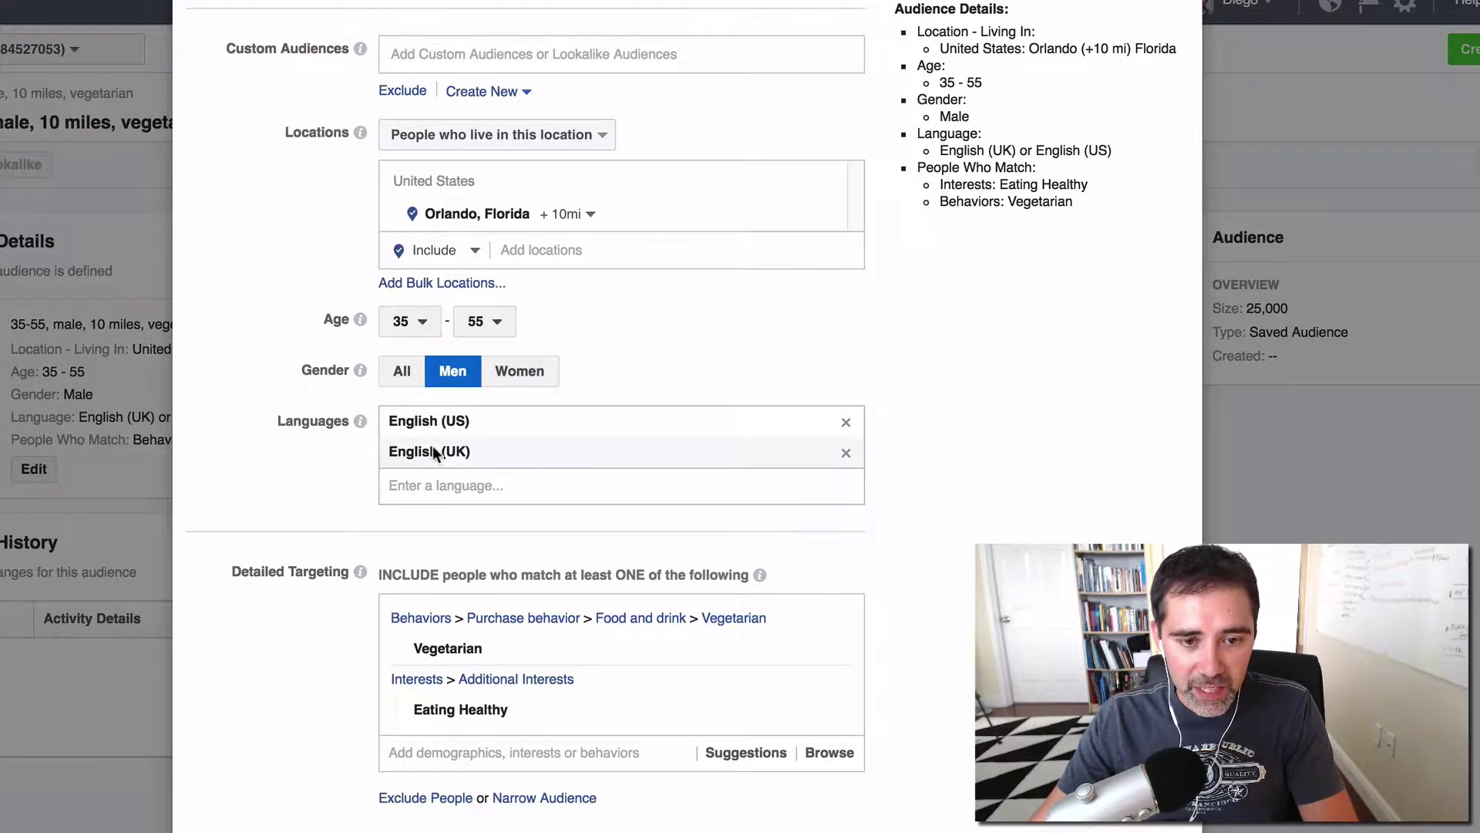
scroll(539, 455, "down", 1)
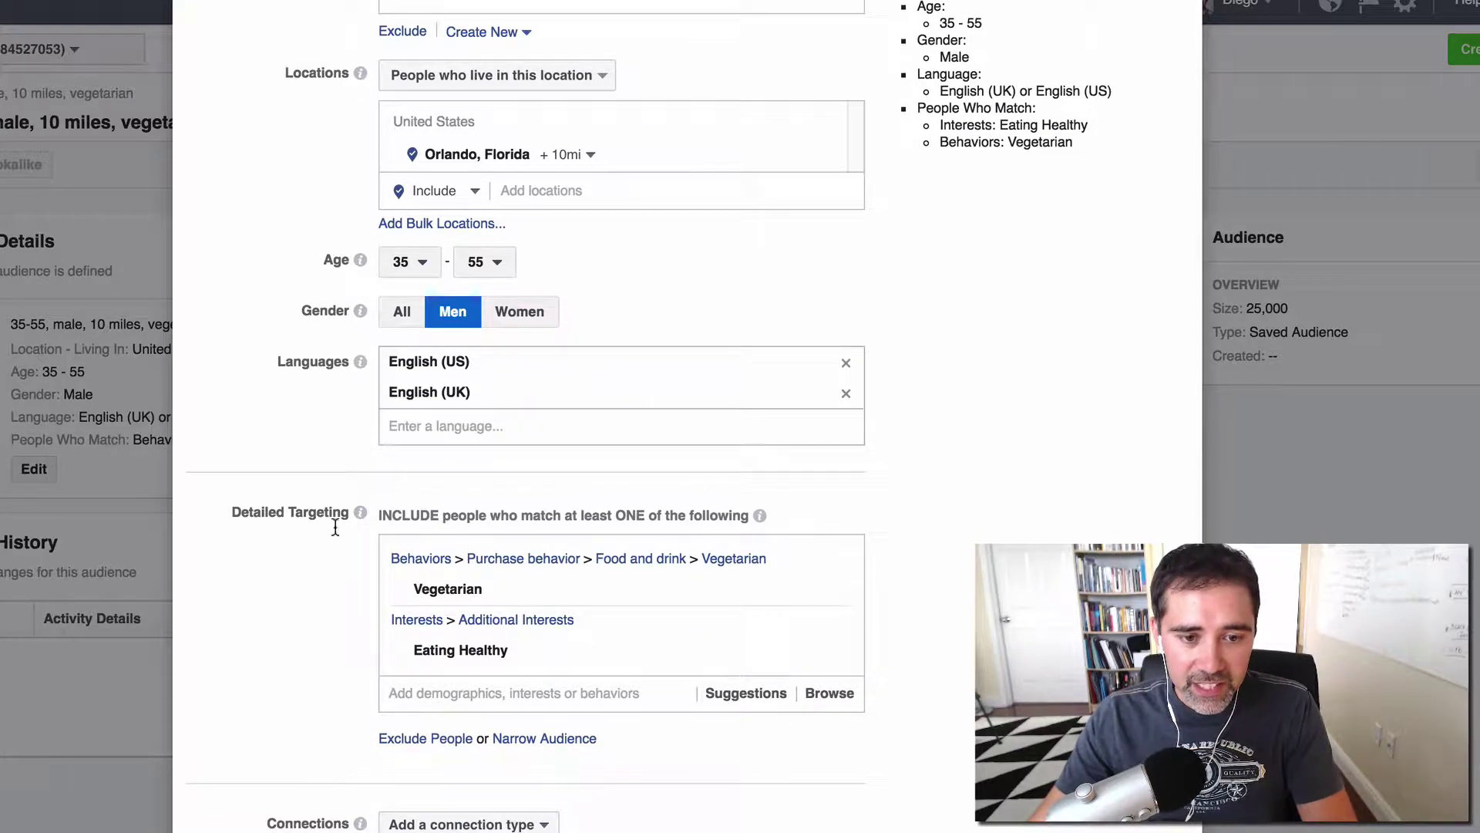
left_click_drag(228, 515, 359, 516)
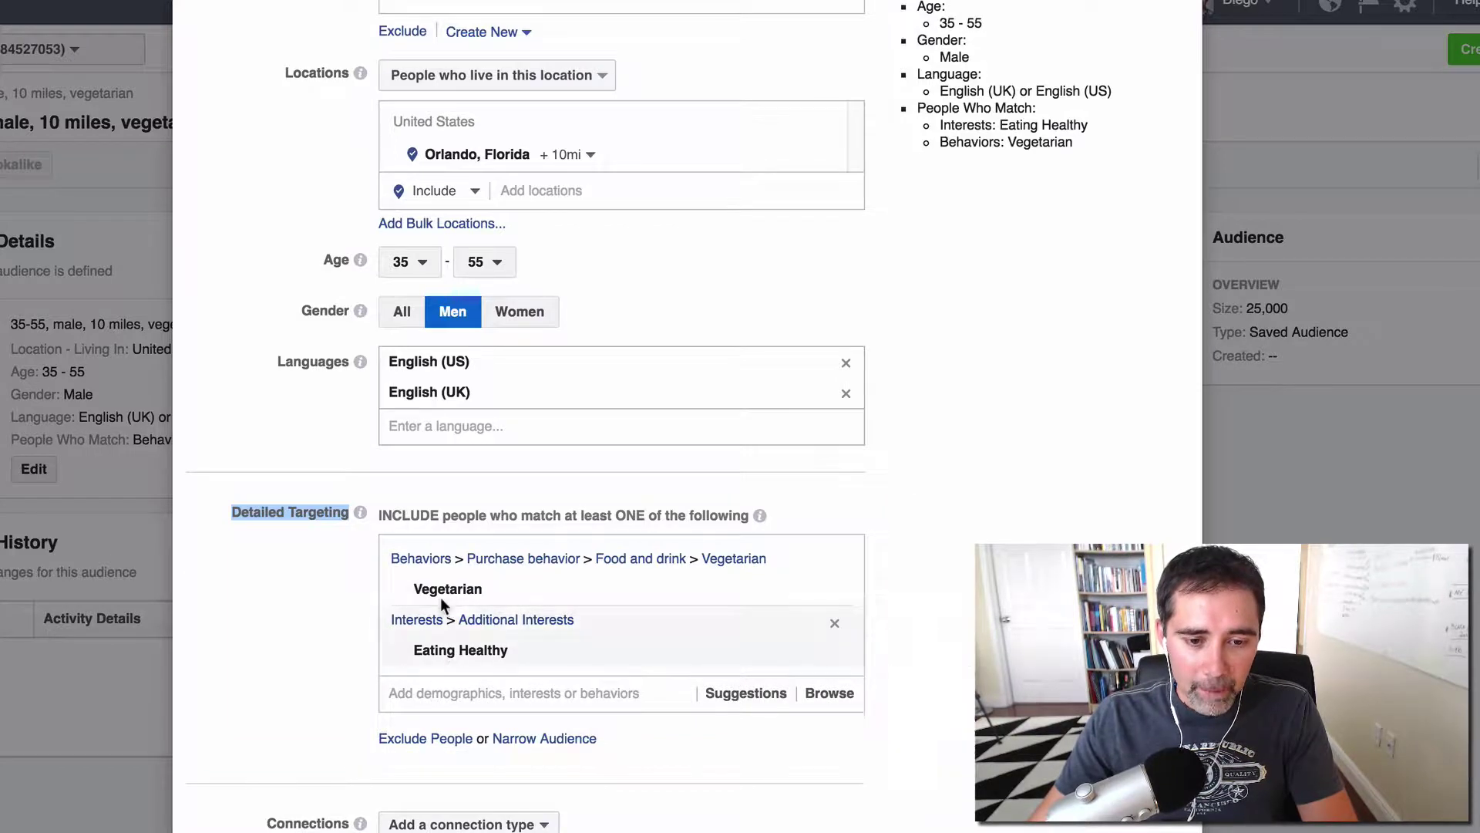
mouse_move(469, 599)
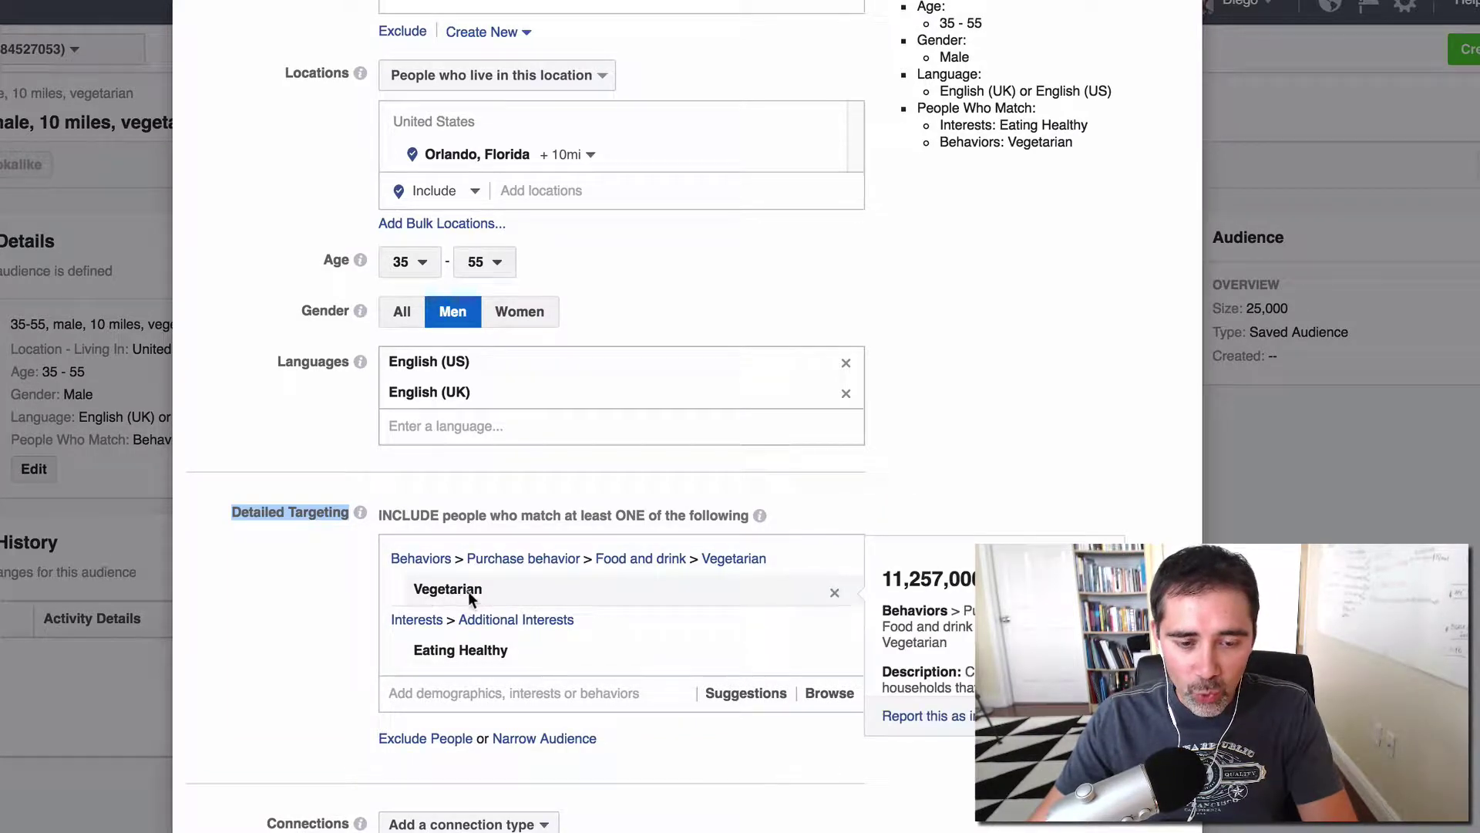
mouse_move(468, 649)
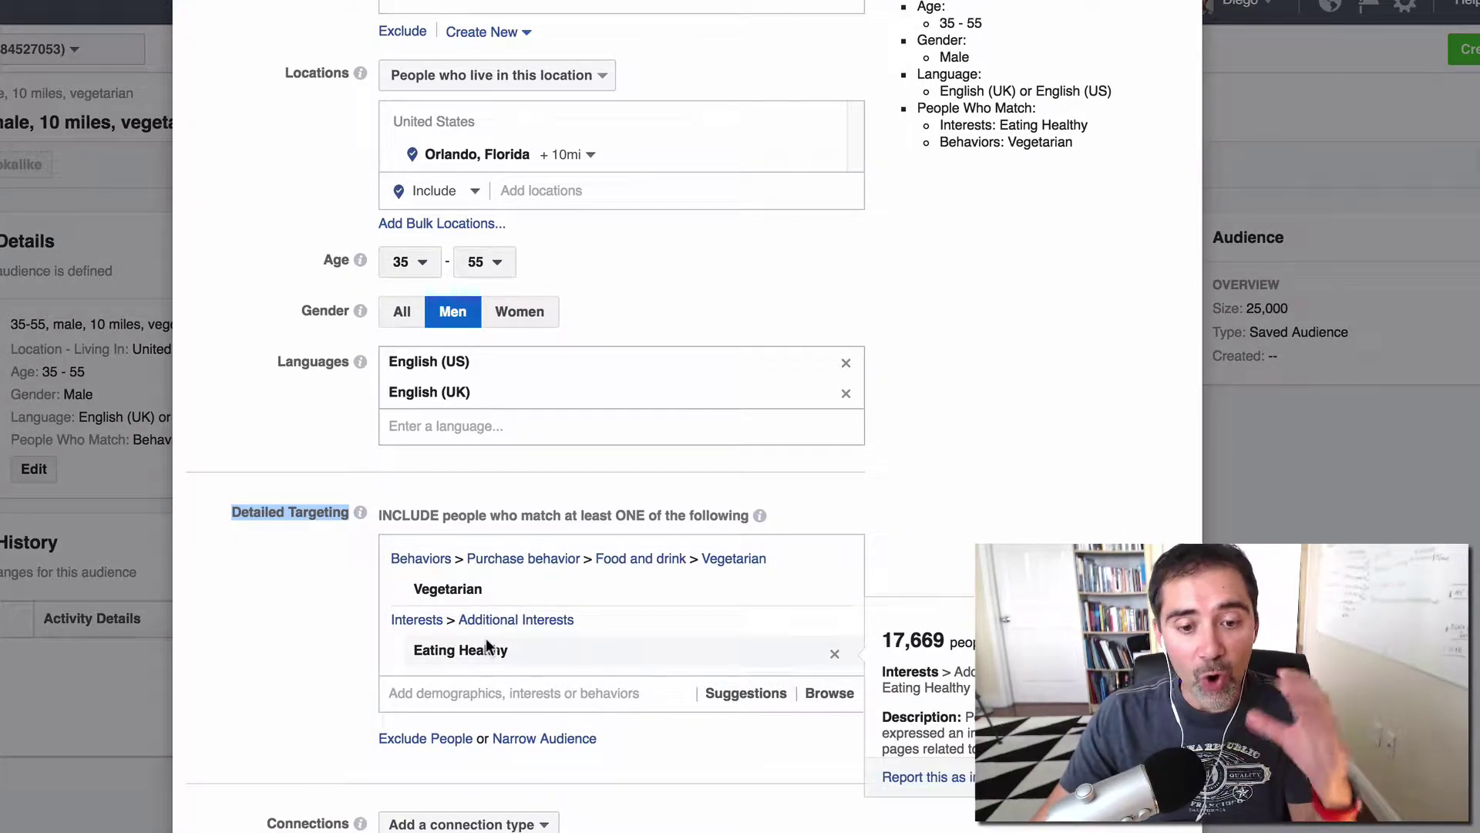
key("super+Tab")
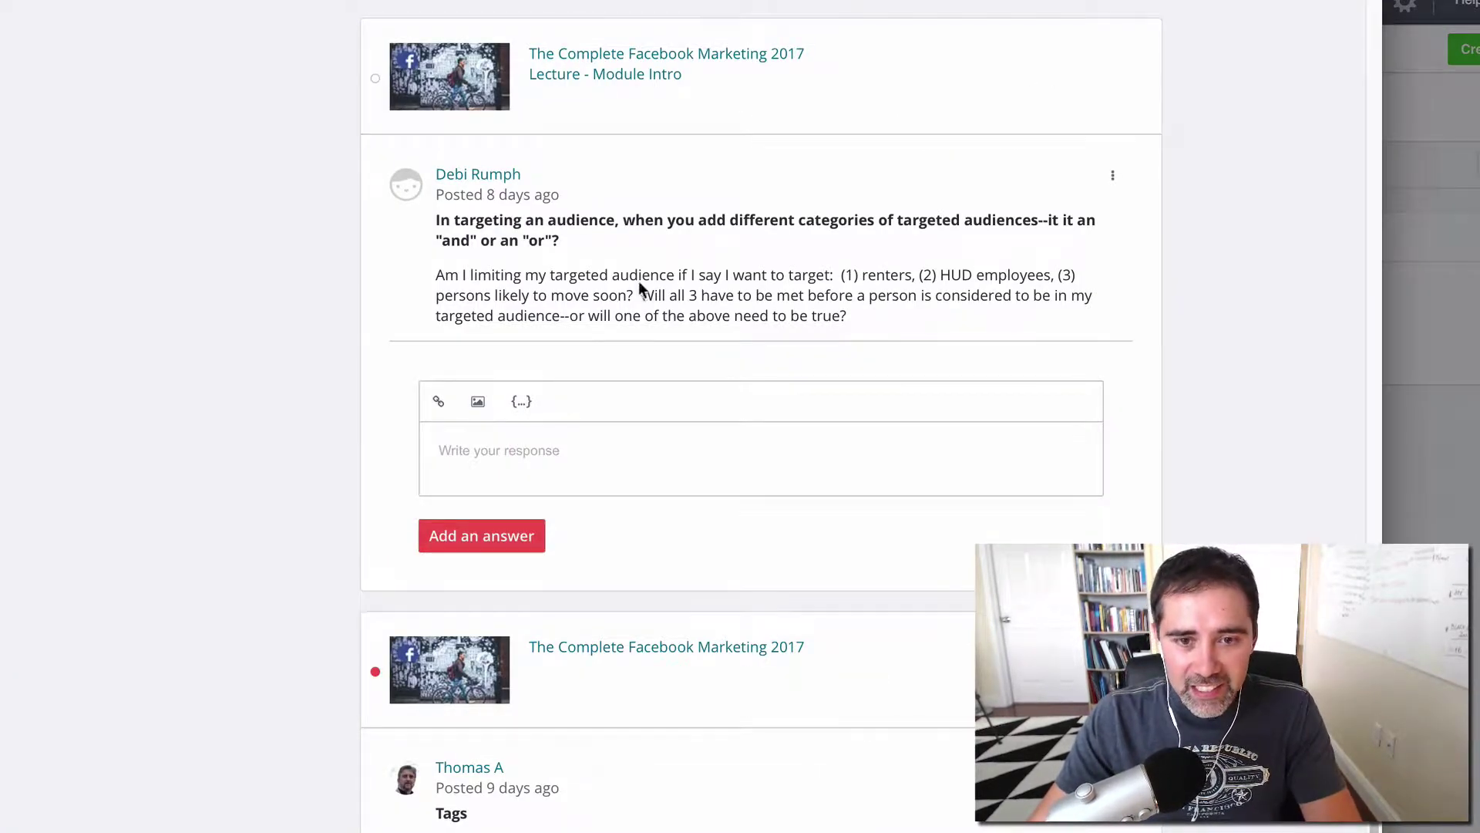
left_click_drag(729, 275, 1050, 275)
left_click_drag(483, 299, 620, 295)
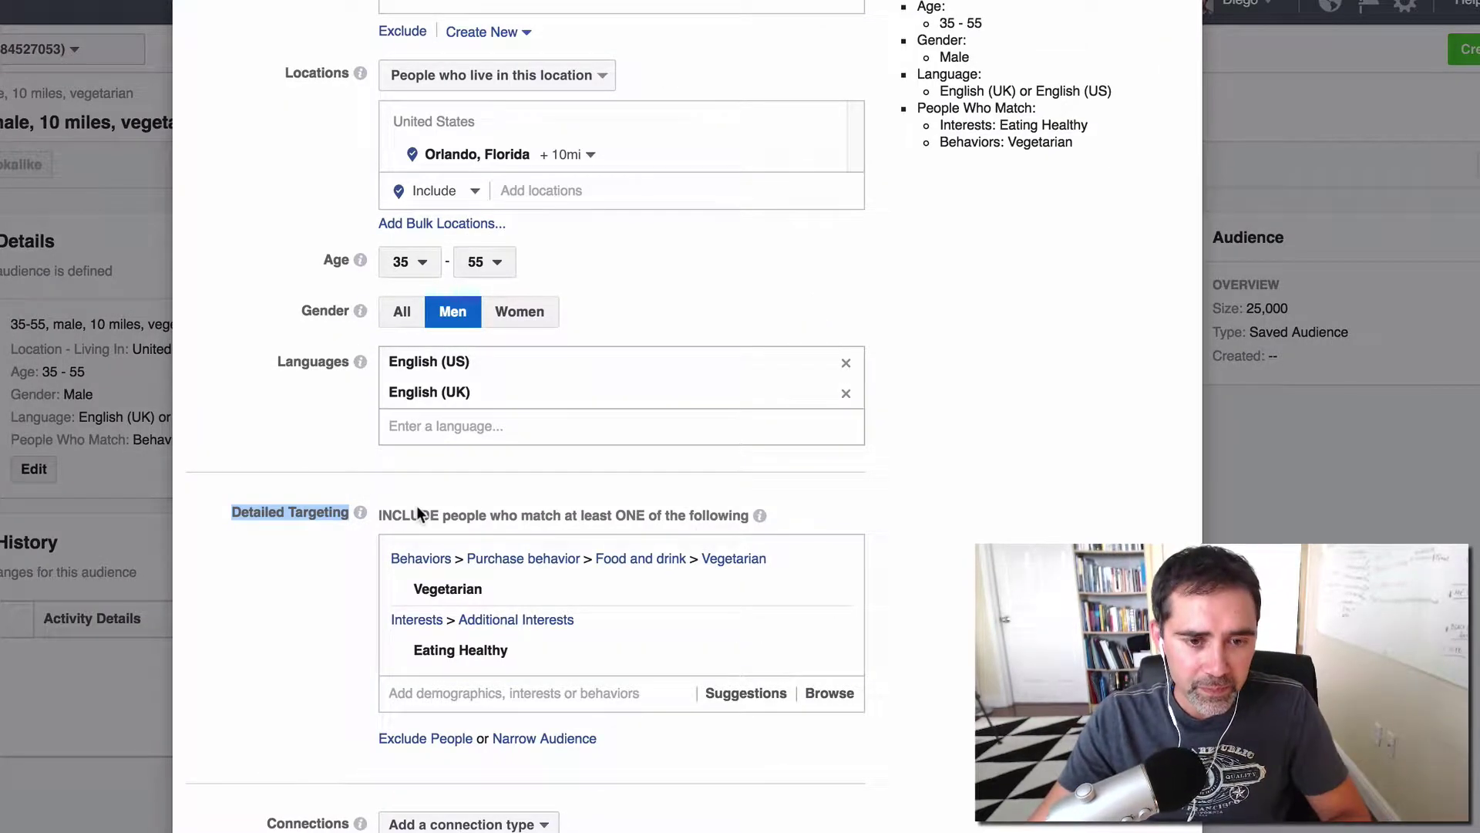
left_click_drag(410, 515, 677, 523)
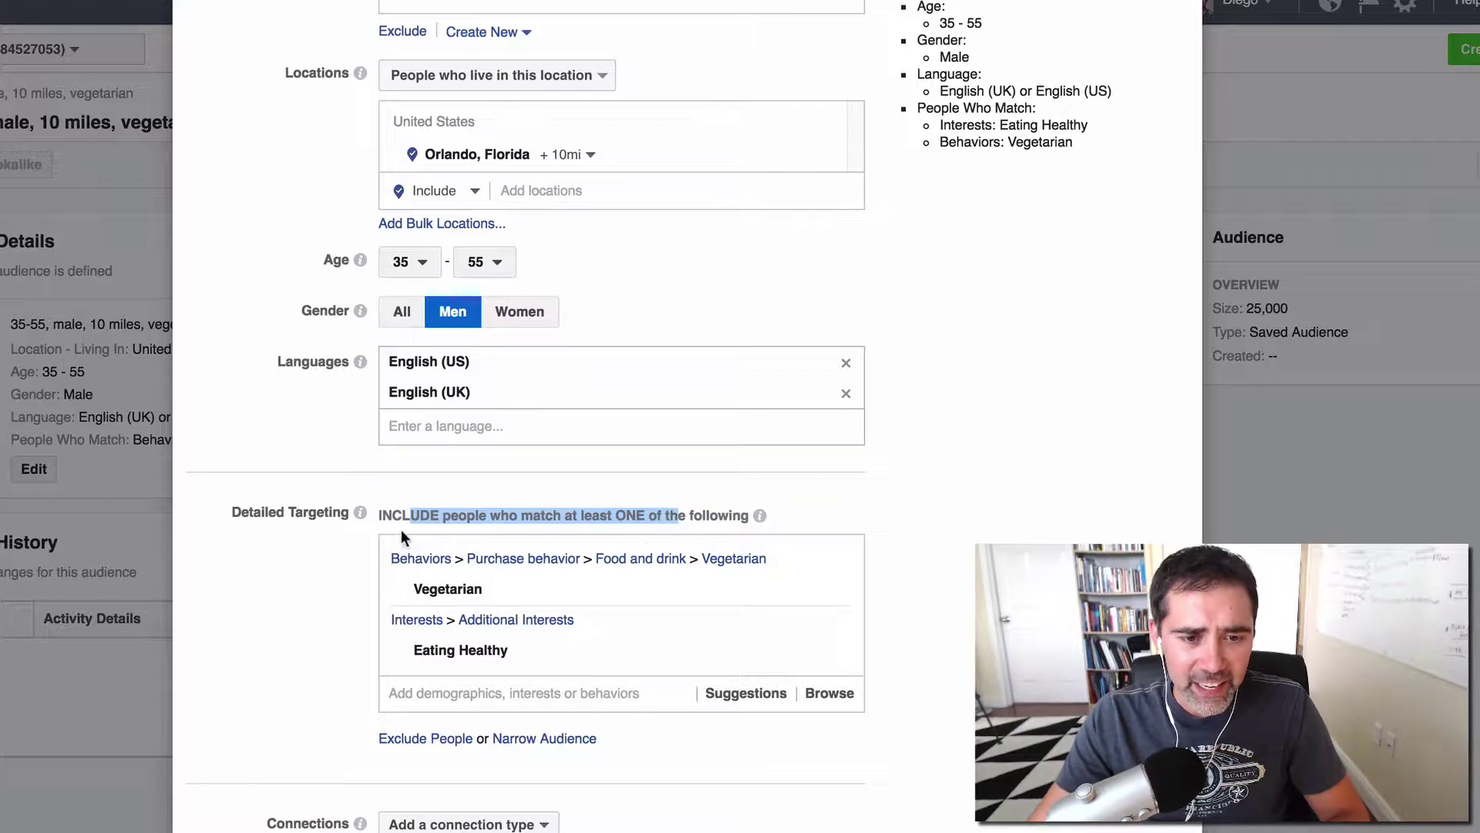
left_click(488, 530)
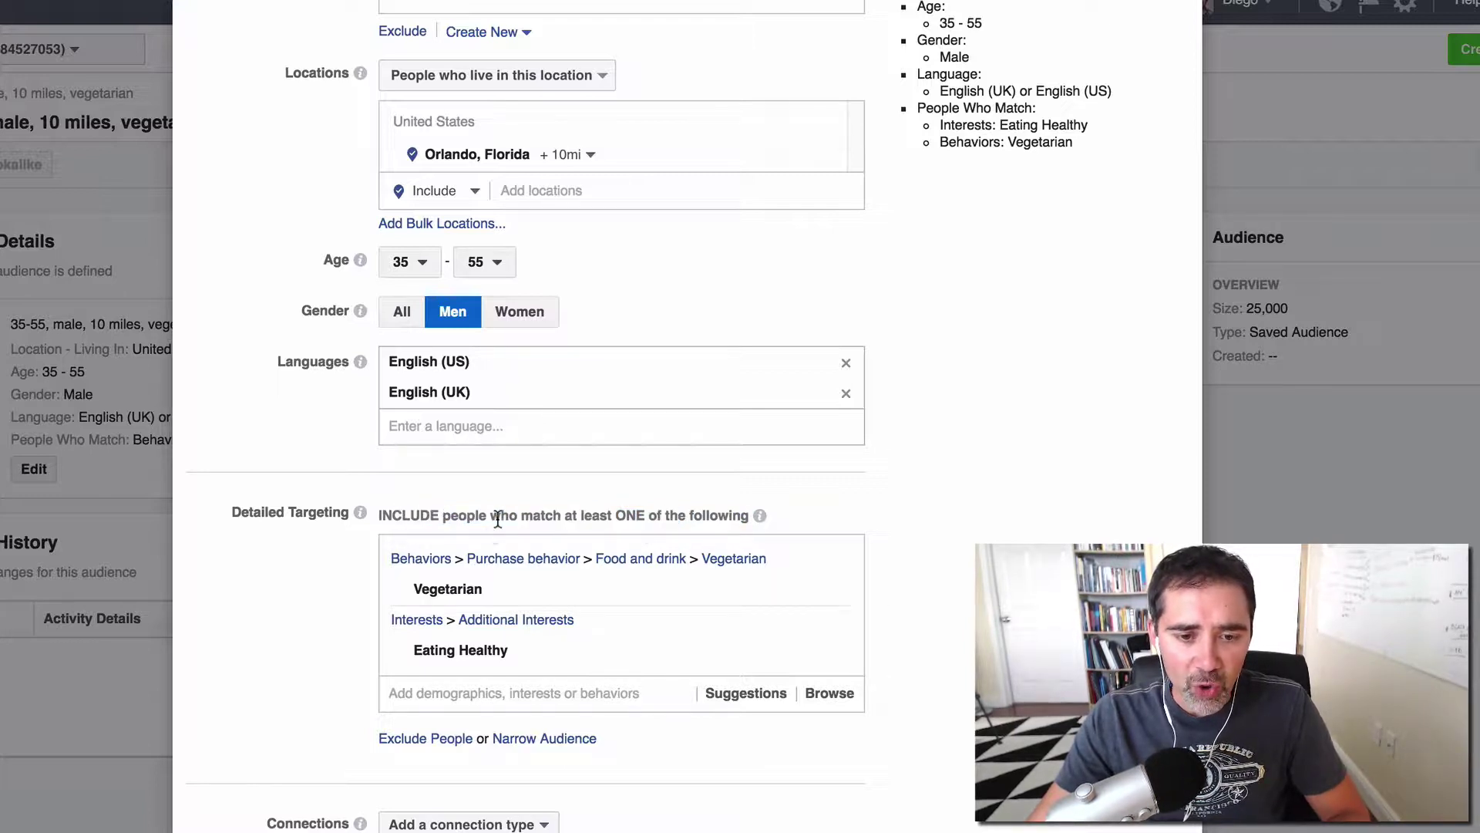
left_click_drag(616, 515, 743, 515)
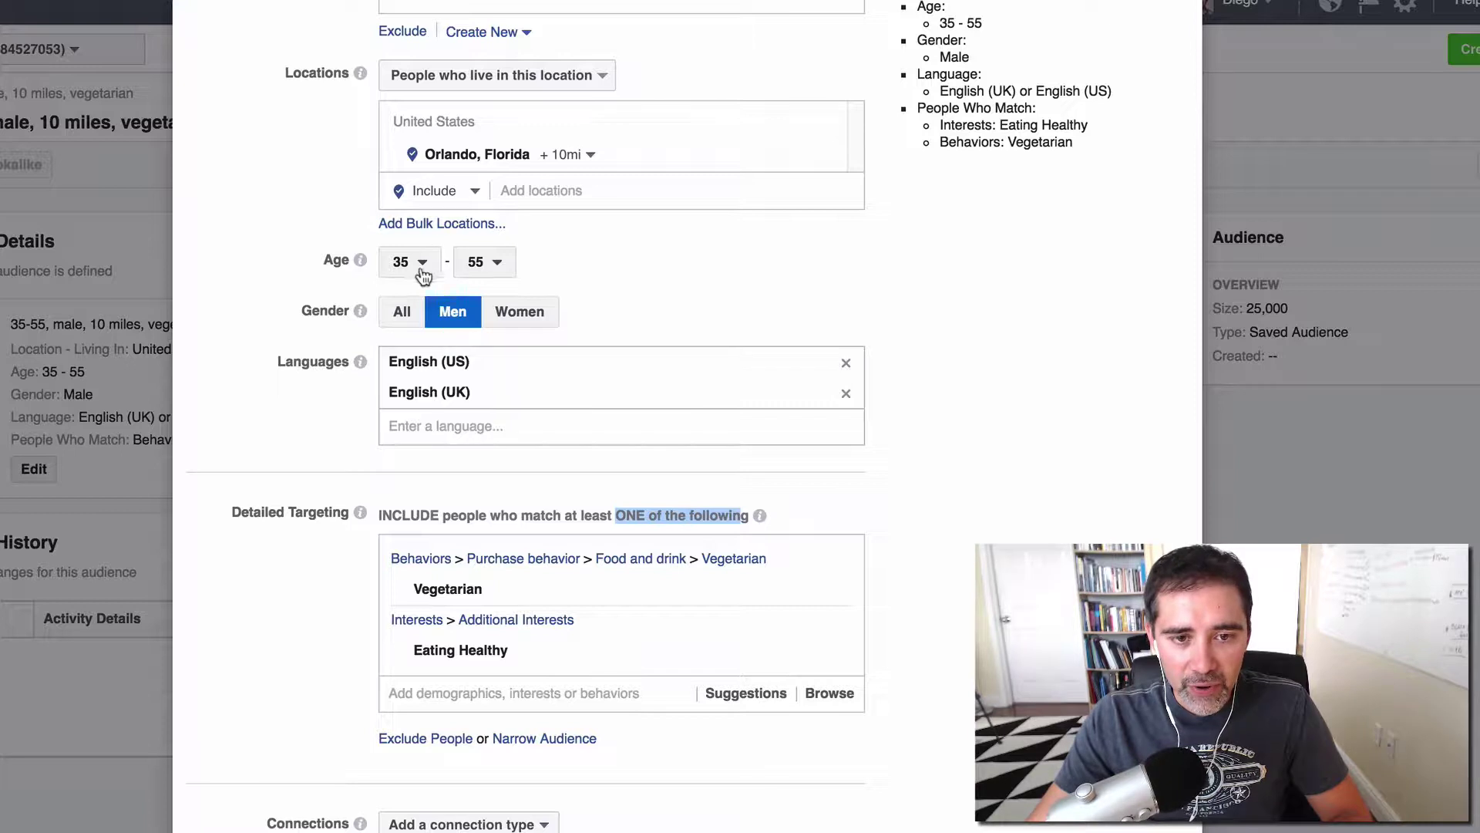
mouse_move(455, 590)
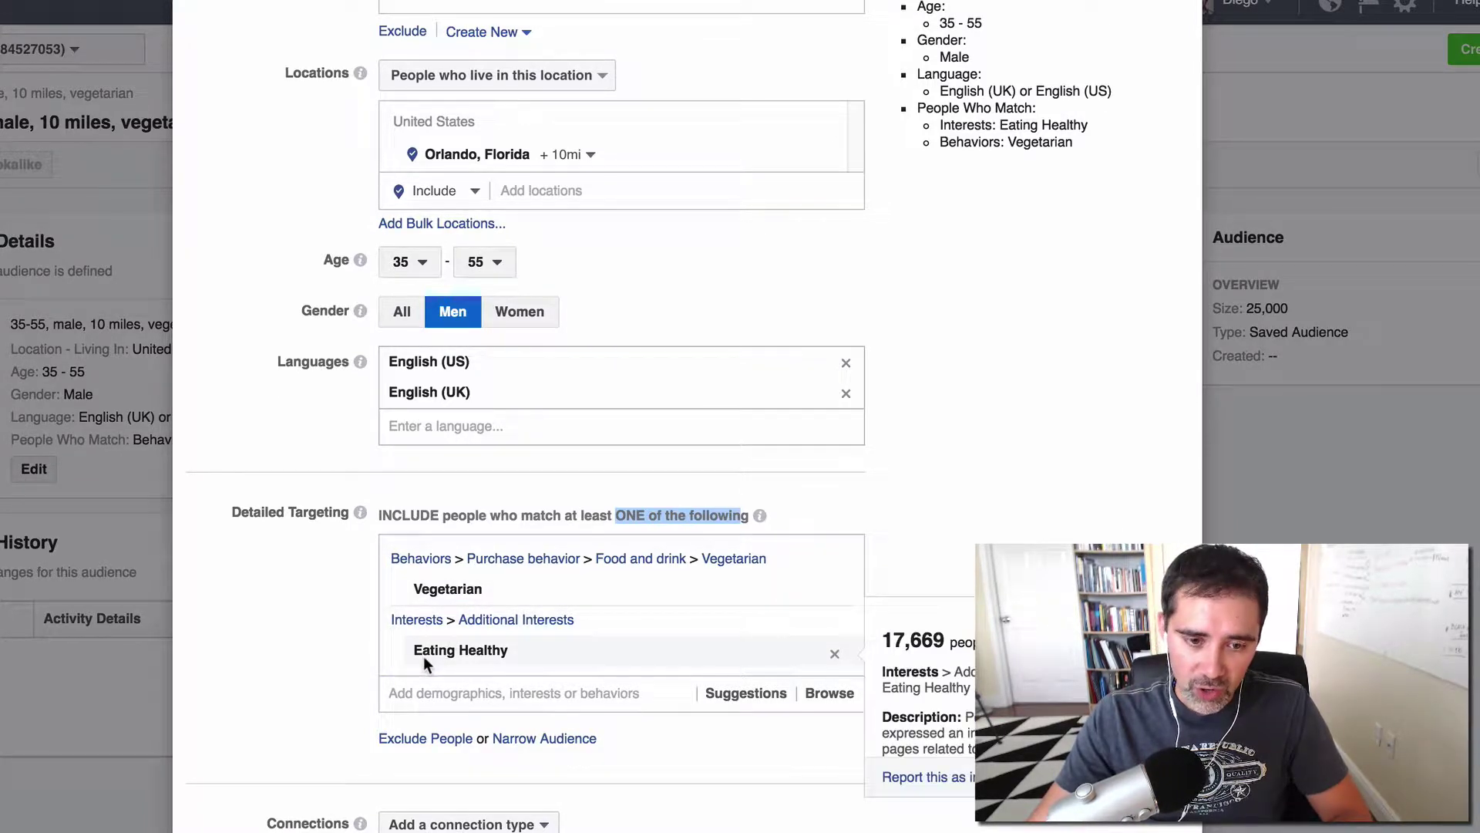
mouse_move(406, 665)
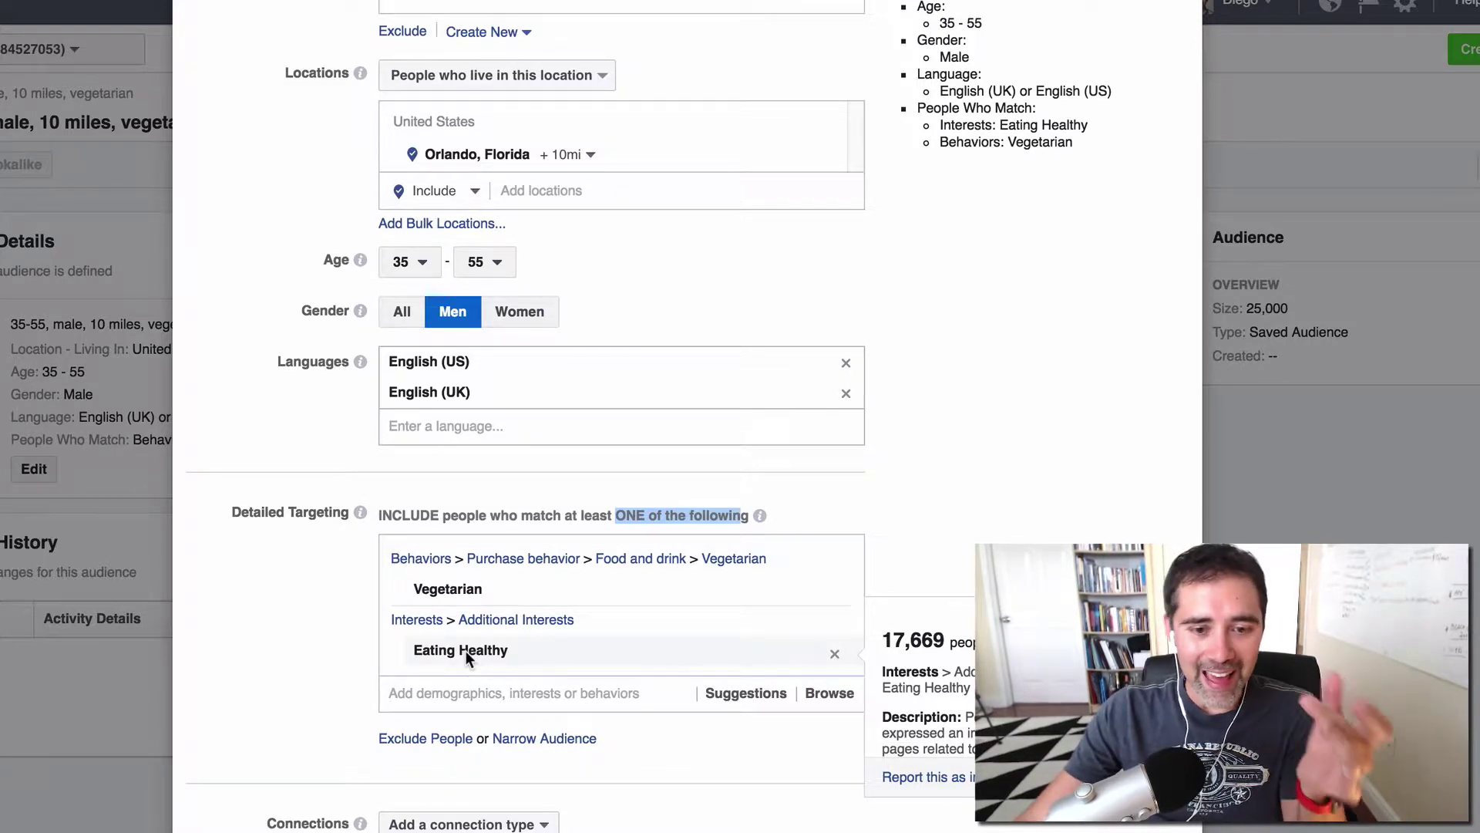
Remove Eating Healthy from the main targeting and add a MUST ALSO match narrowing box
left_click(835, 655)
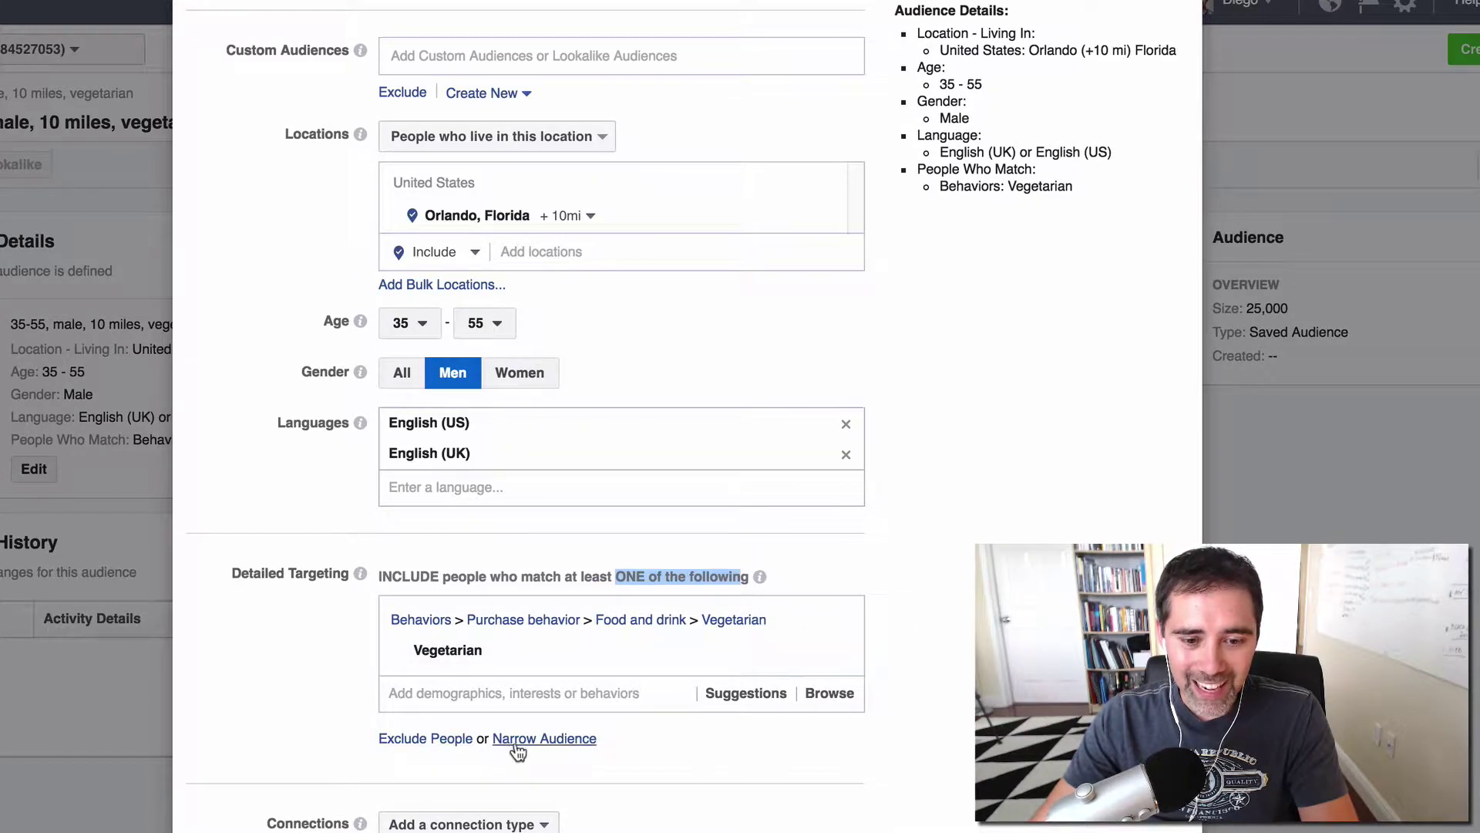
left_click(568, 742)
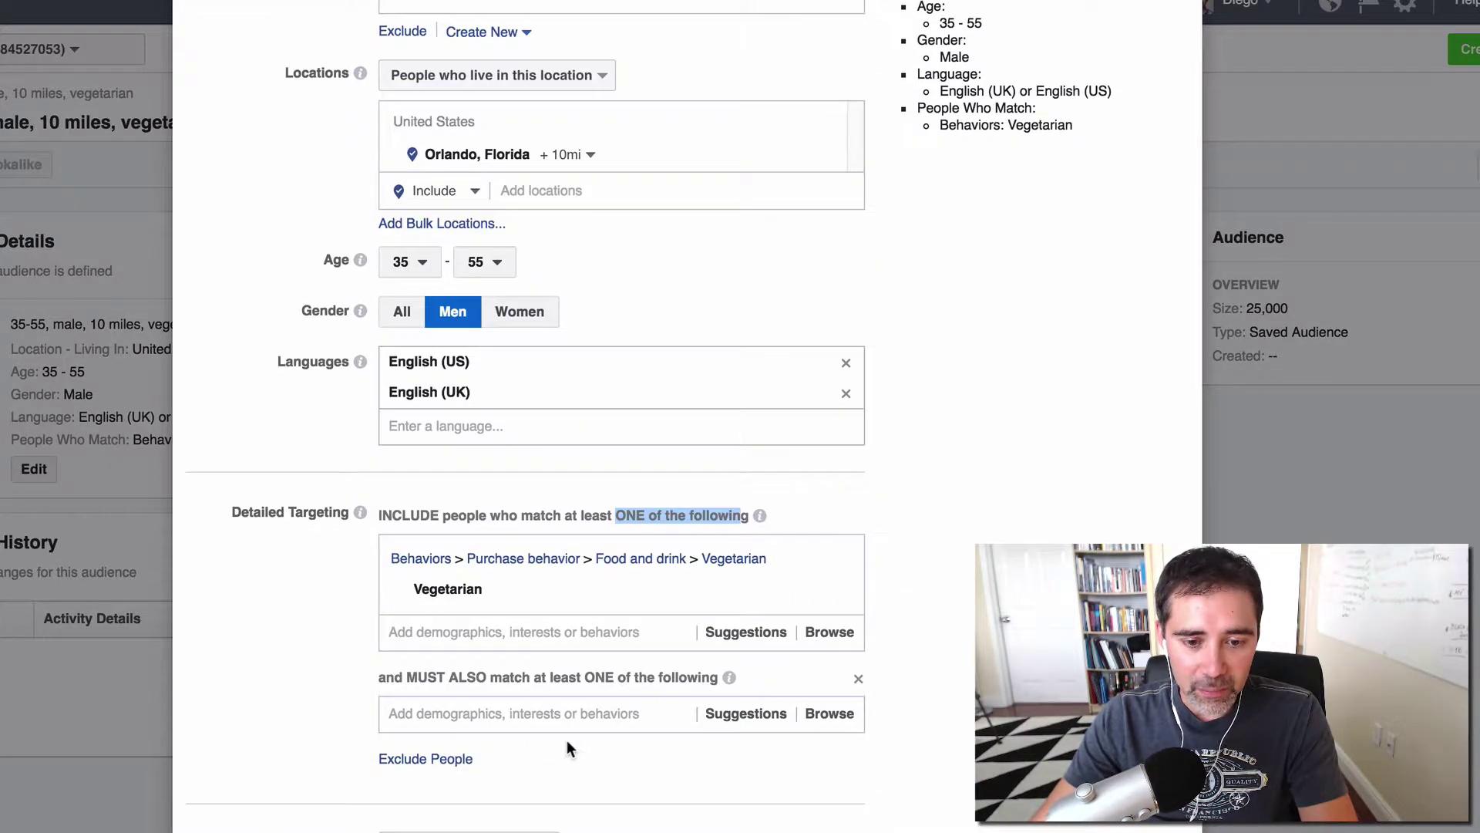
left_click(384, 676)
left_click_drag(383, 676, 712, 675)
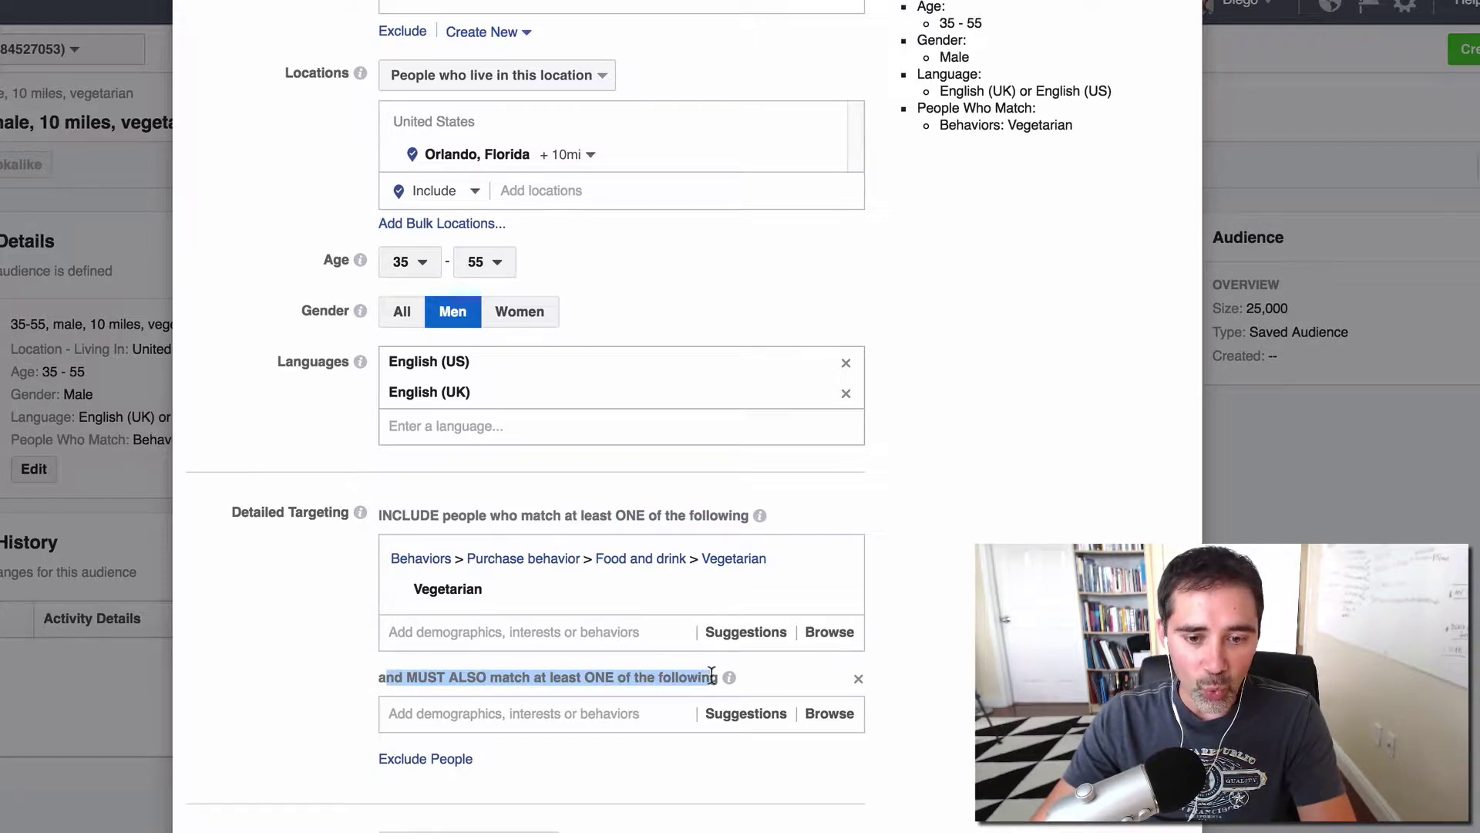
Search for 'eating' in the narrowing box and add the Eating Healthy interest
left_click(535, 711)
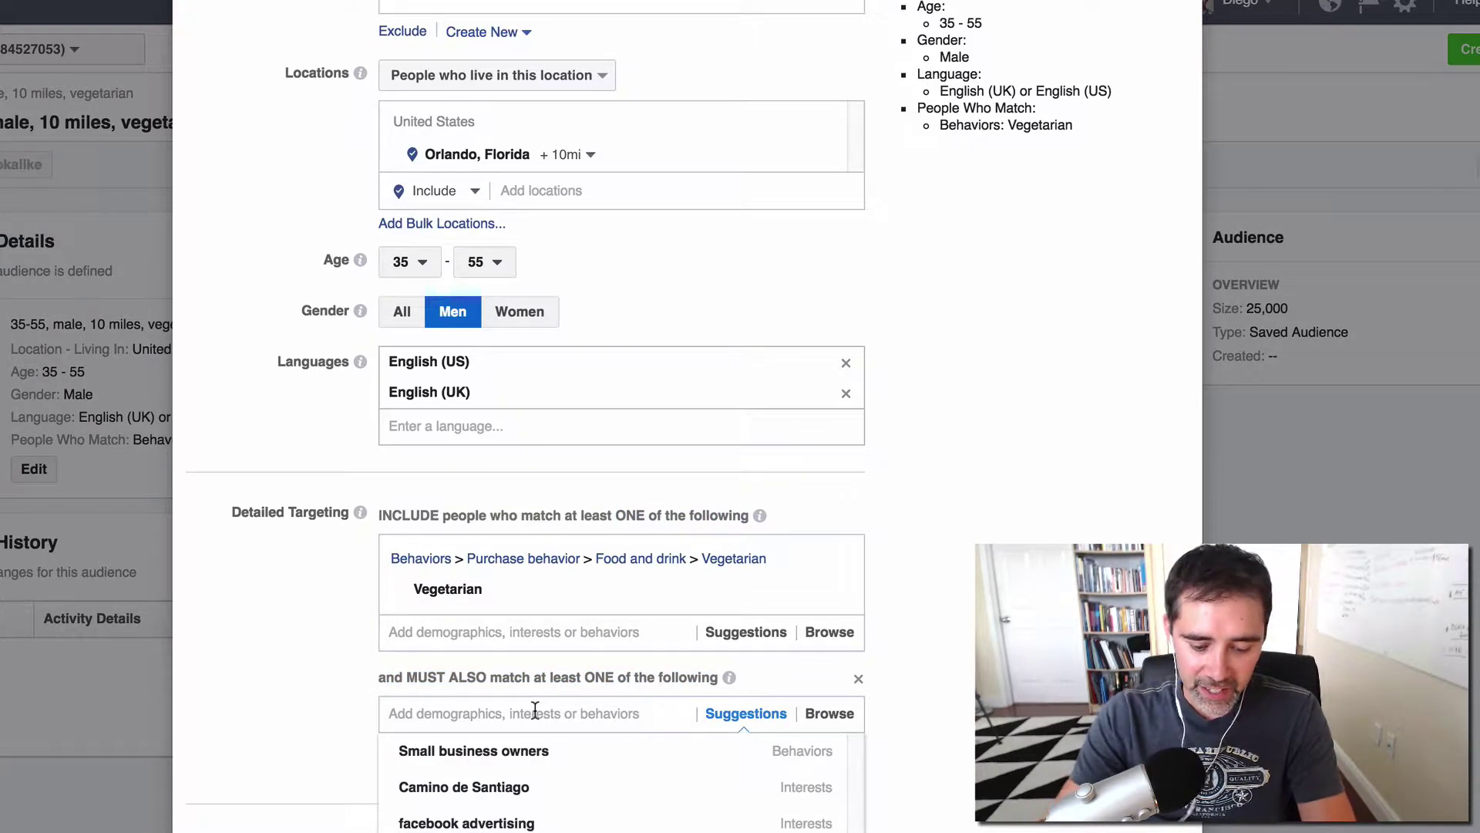
type("e")
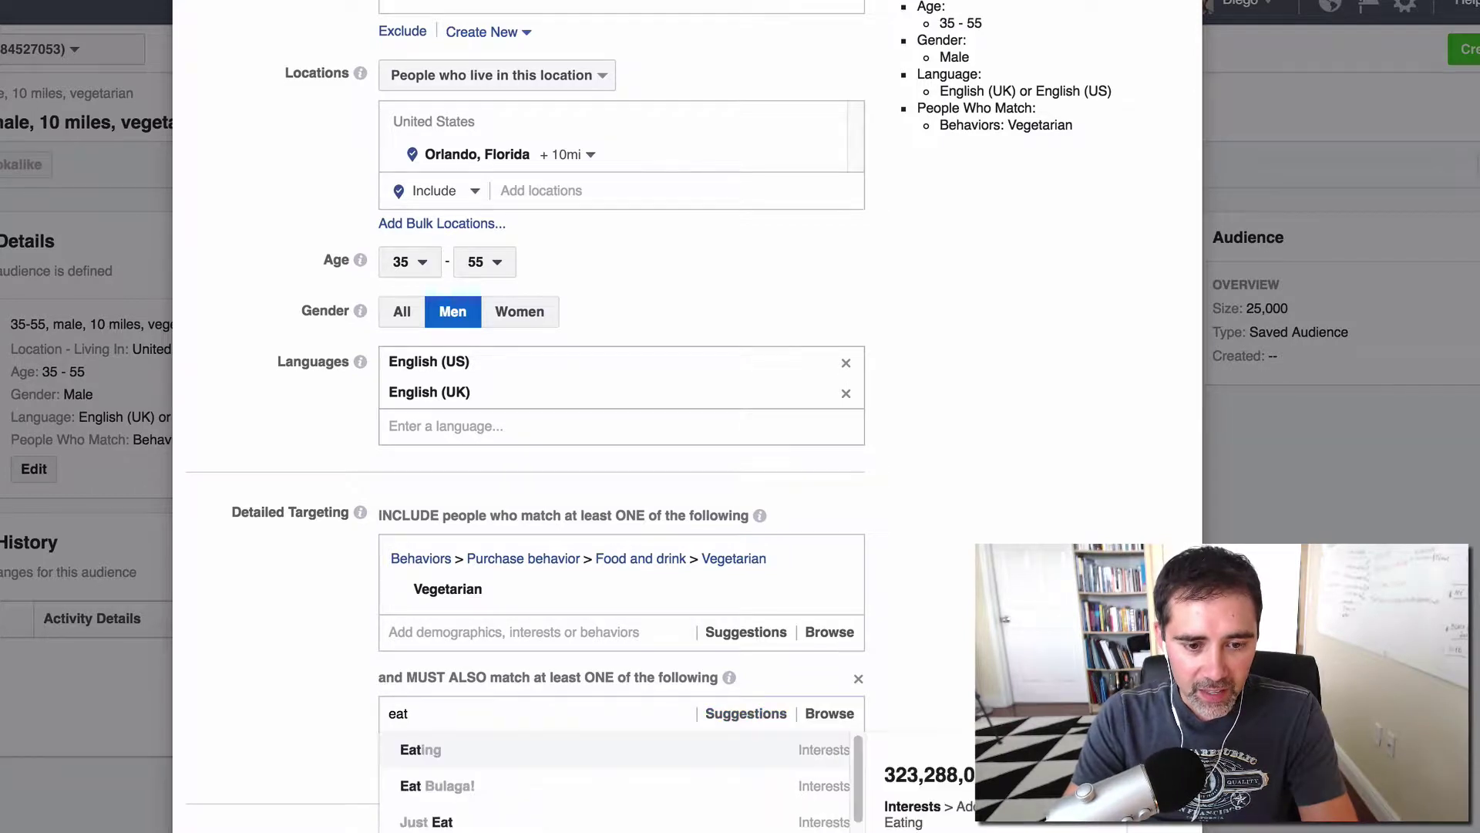
type("at")
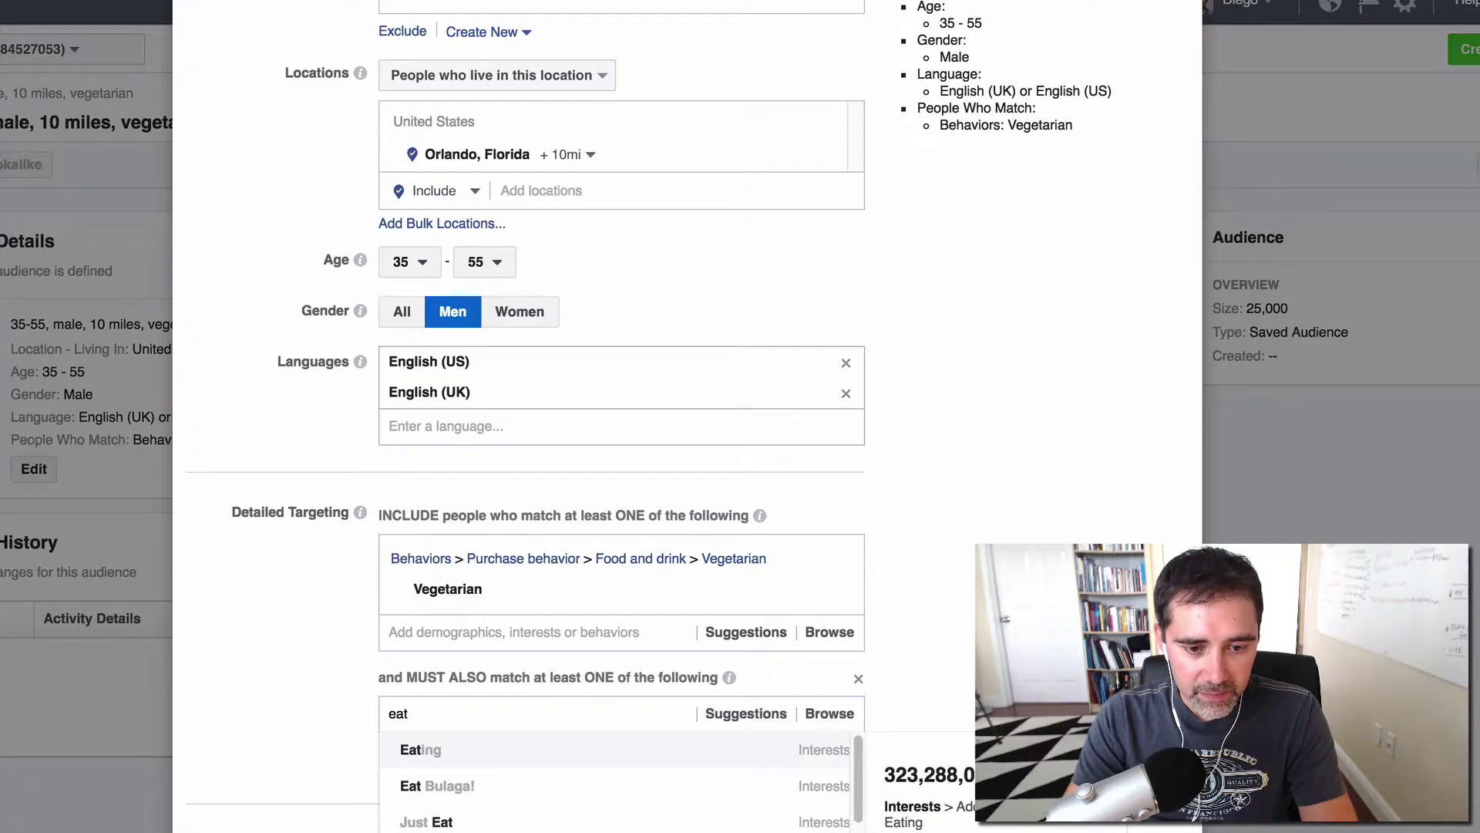
type("ting")
key("BackSpace")
key("BackSpace")
key("BackSpace")
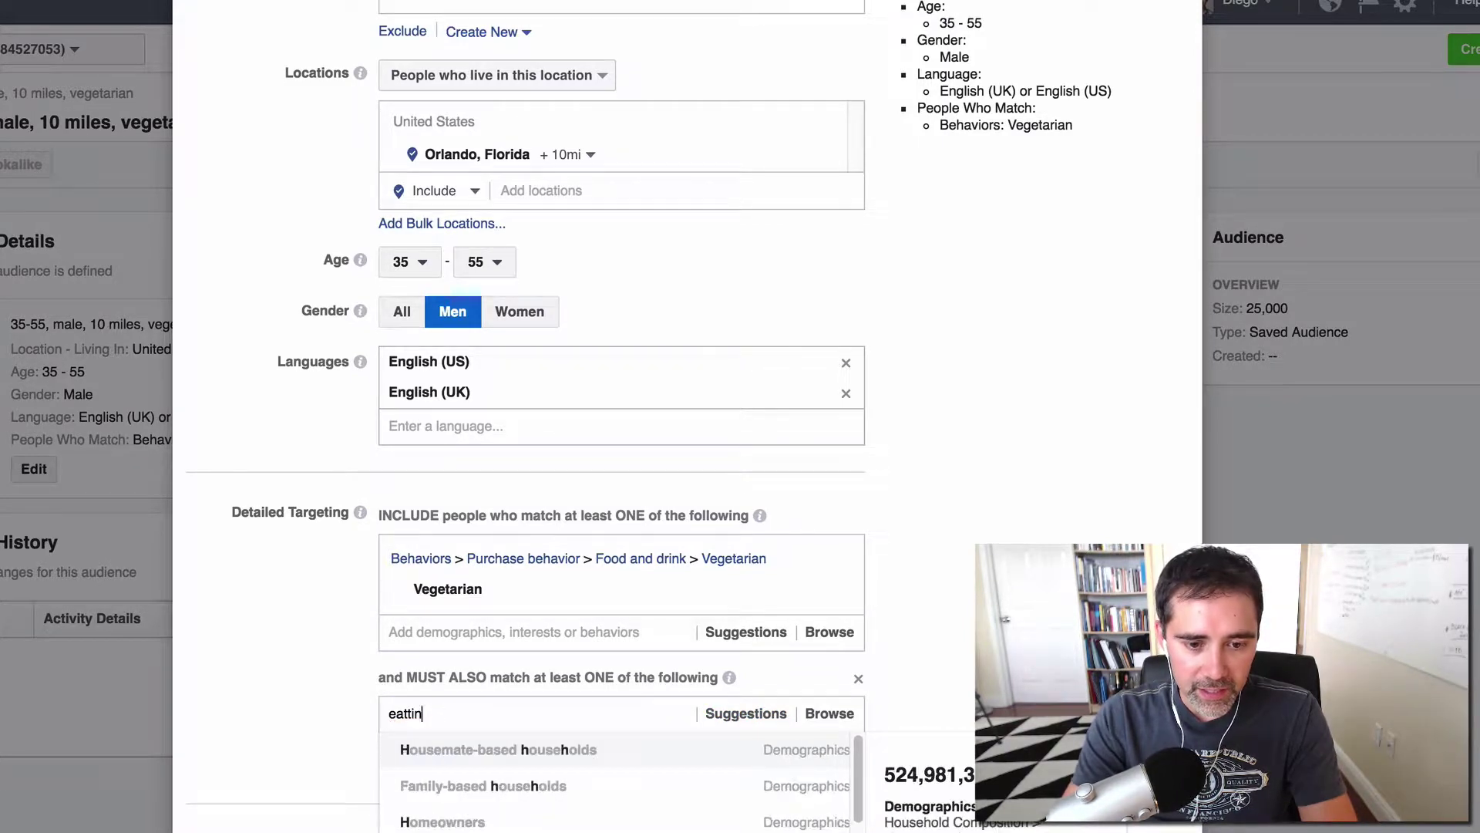
key("BackSpace")
type("in")
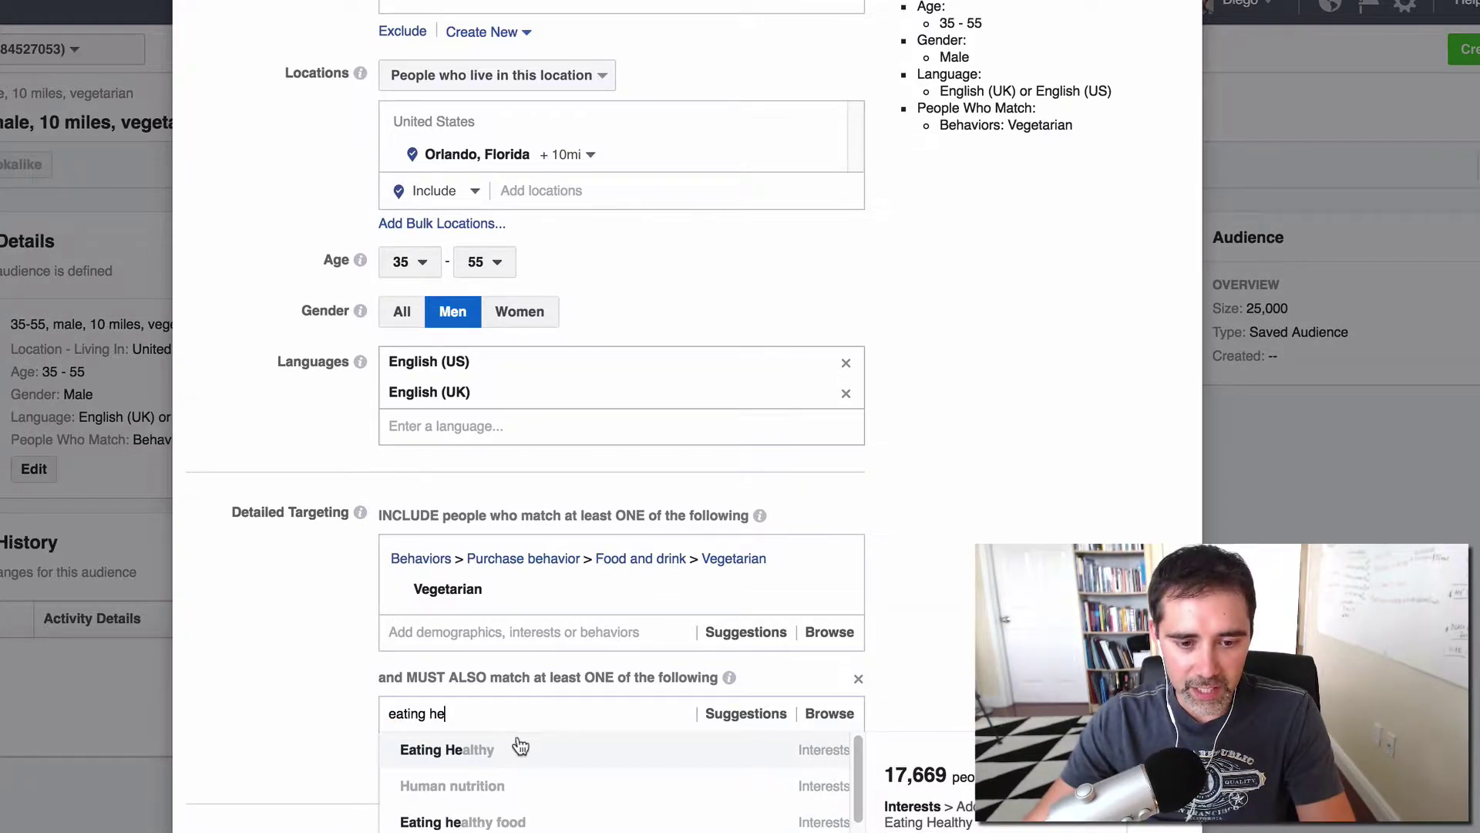
left_click(509, 750)
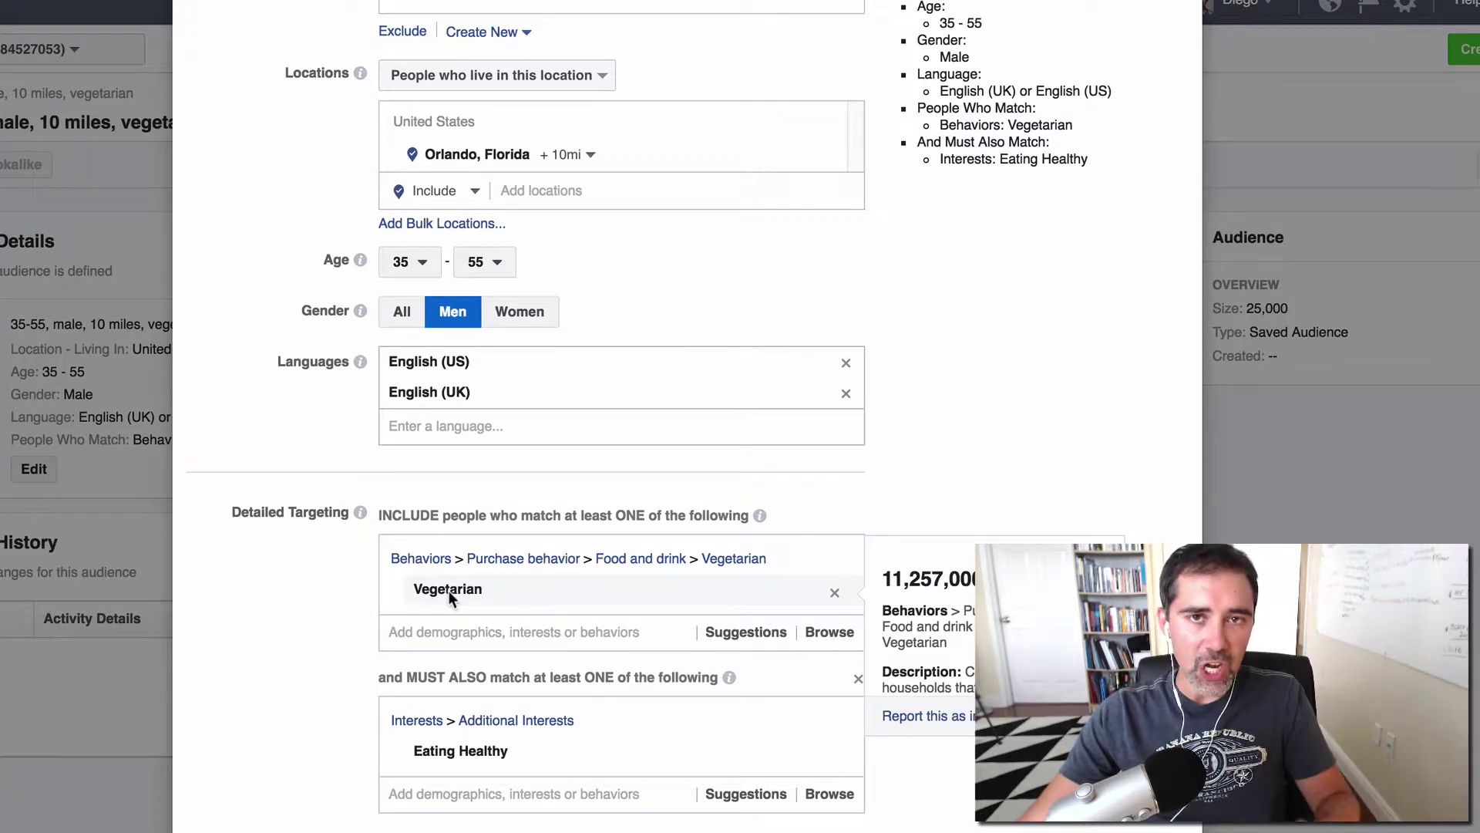
mouse_move(438, 751)
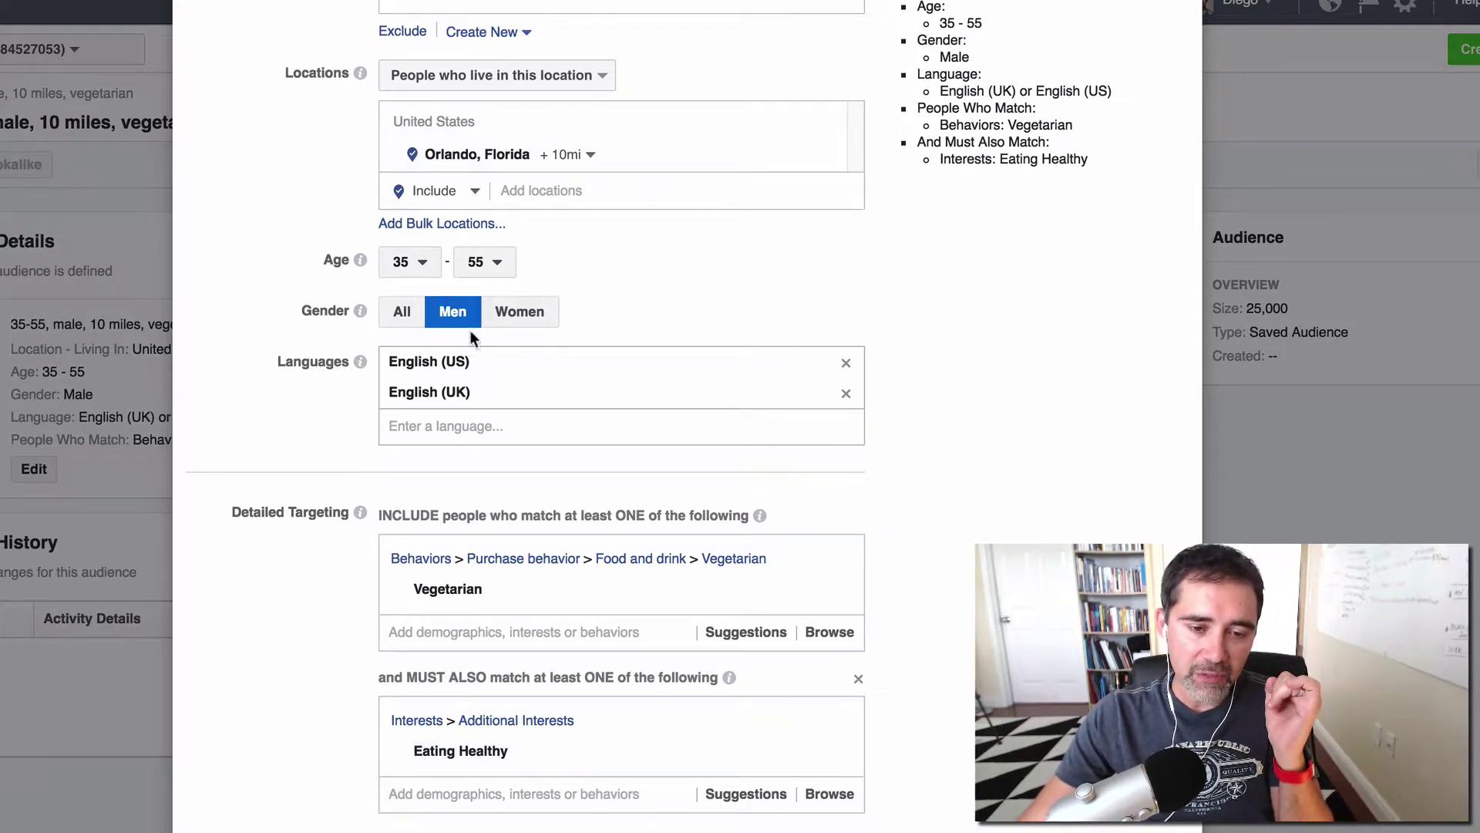
left_click(472, 777)
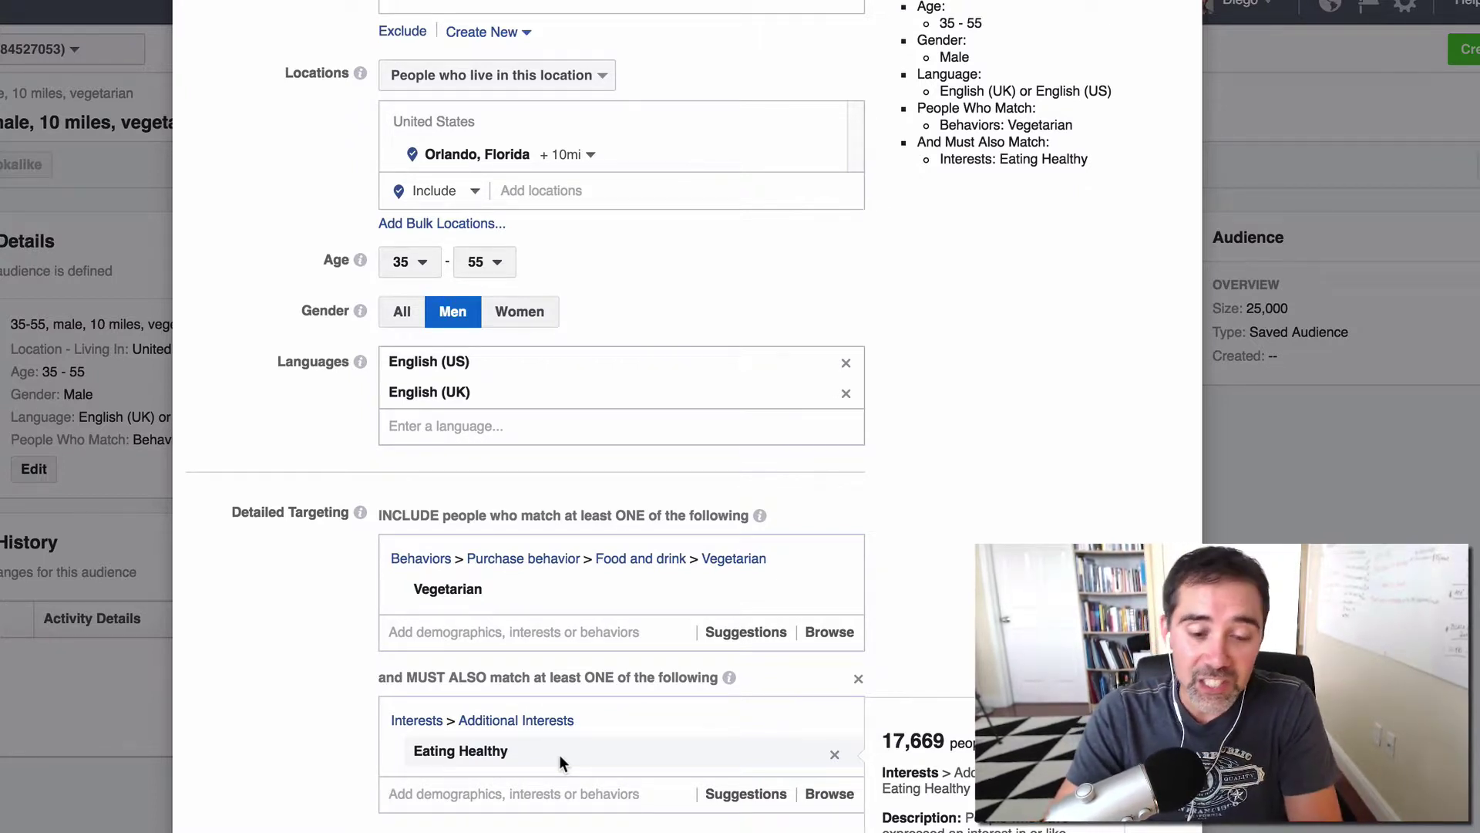
Highlight the question's either-or ending, 'renters' and 'HUD employees', alongside the MUST ALSO heading
key("super+Tab")
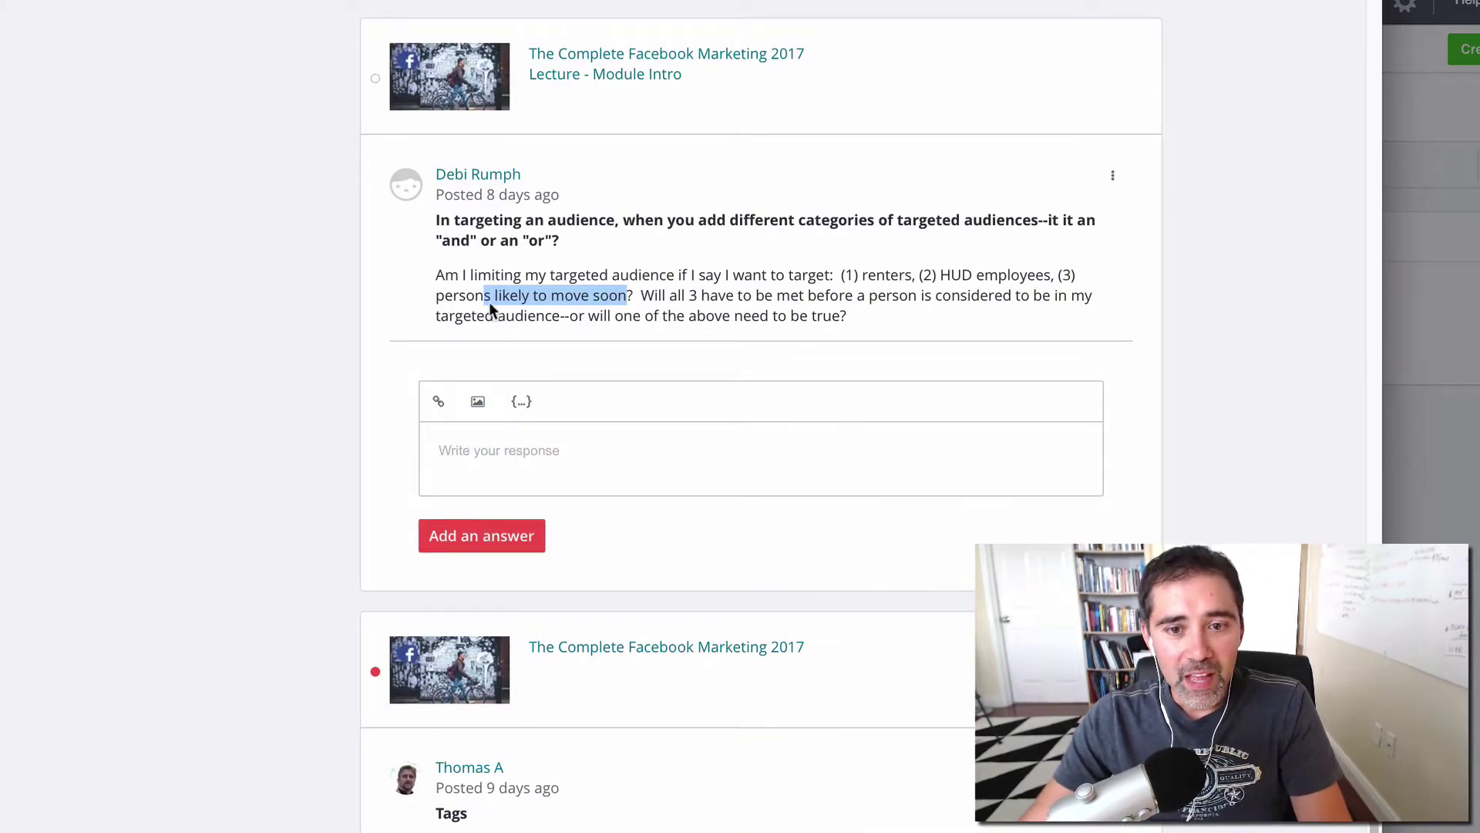
left_click_drag(582, 316, 846, 318)
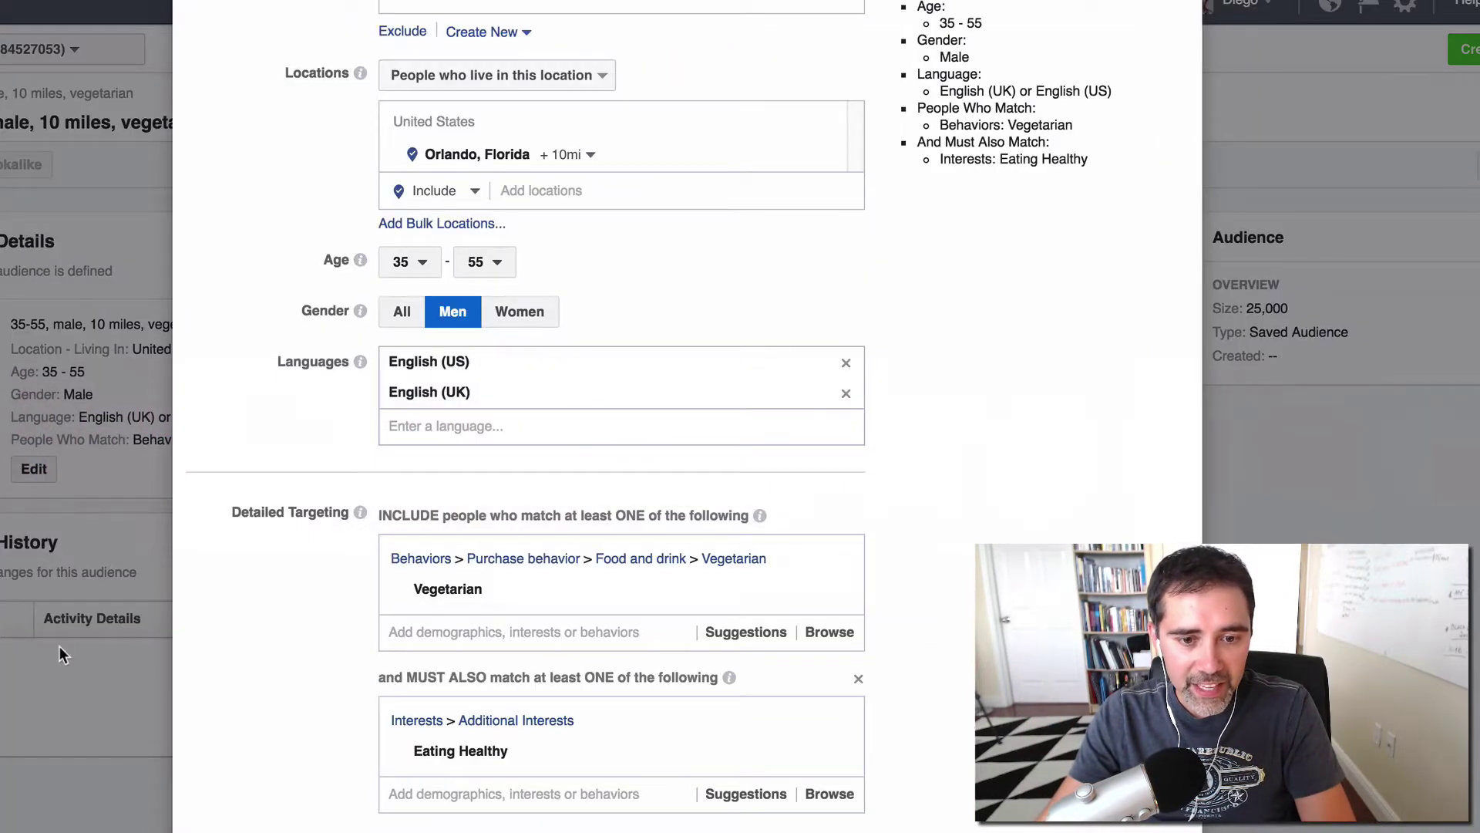
mouse_move(659, 574)
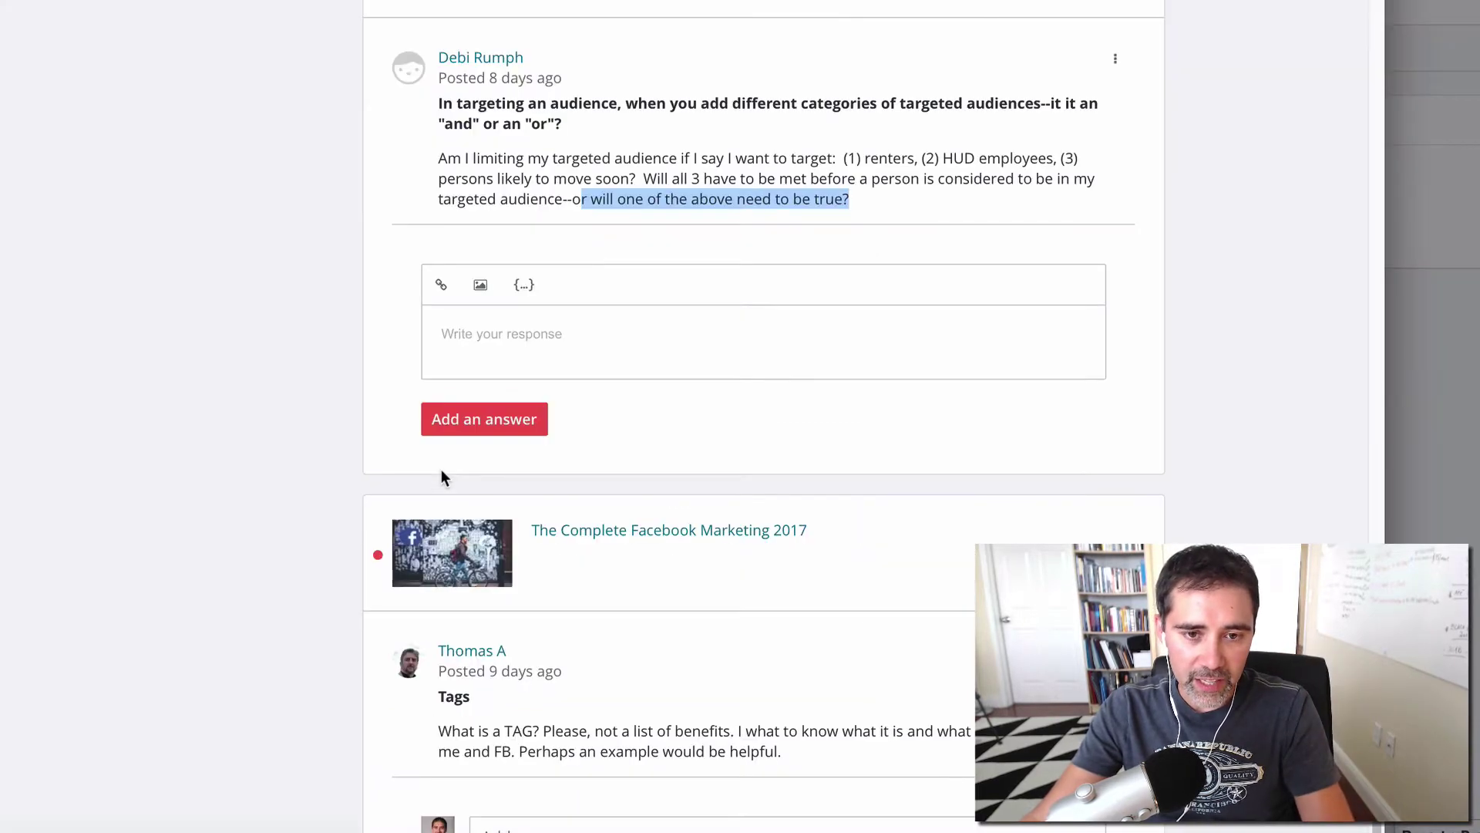
double_click(870, 157)
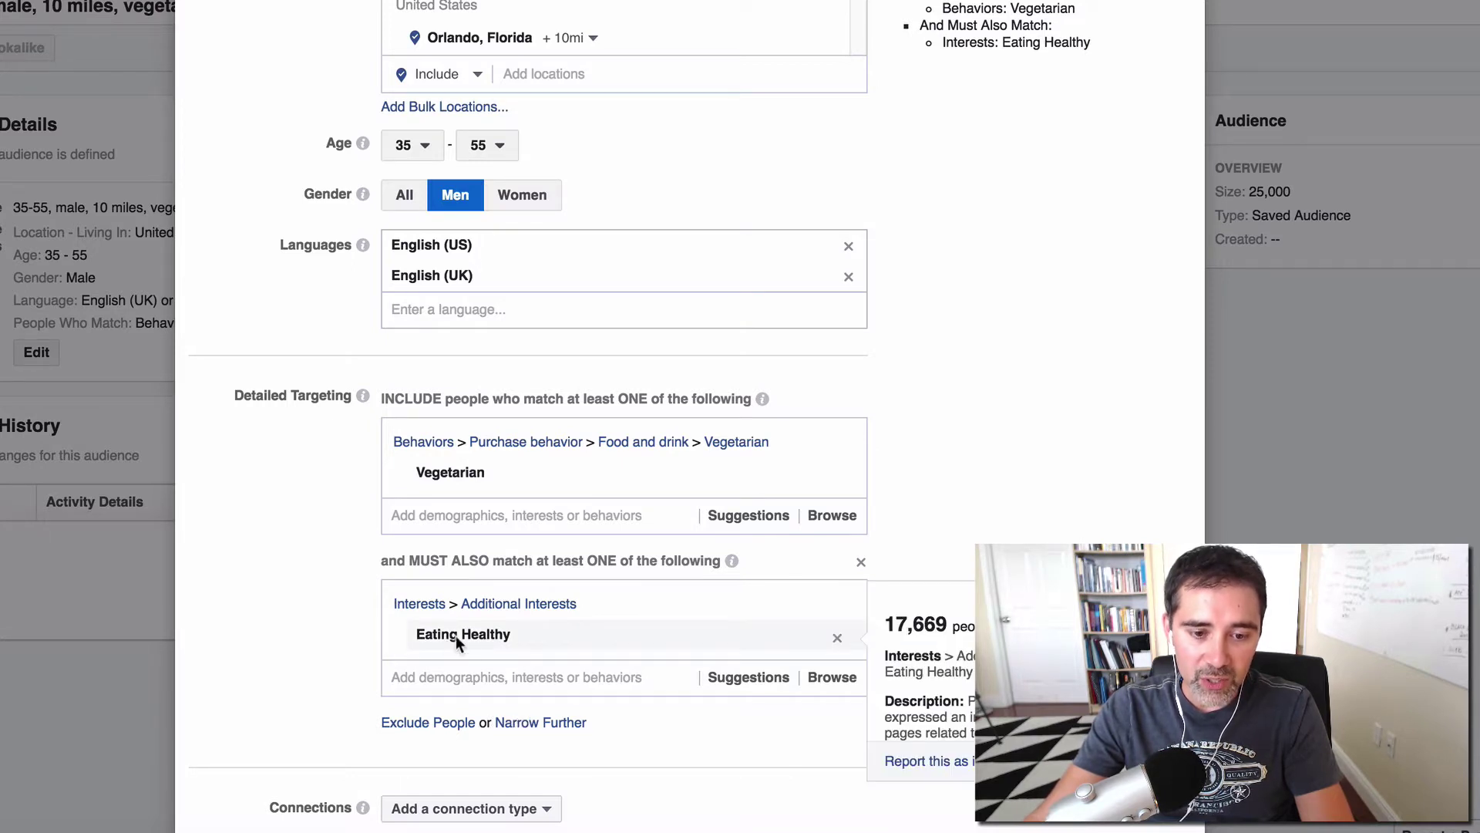
left_click_drag(397, 561, 717, 558)
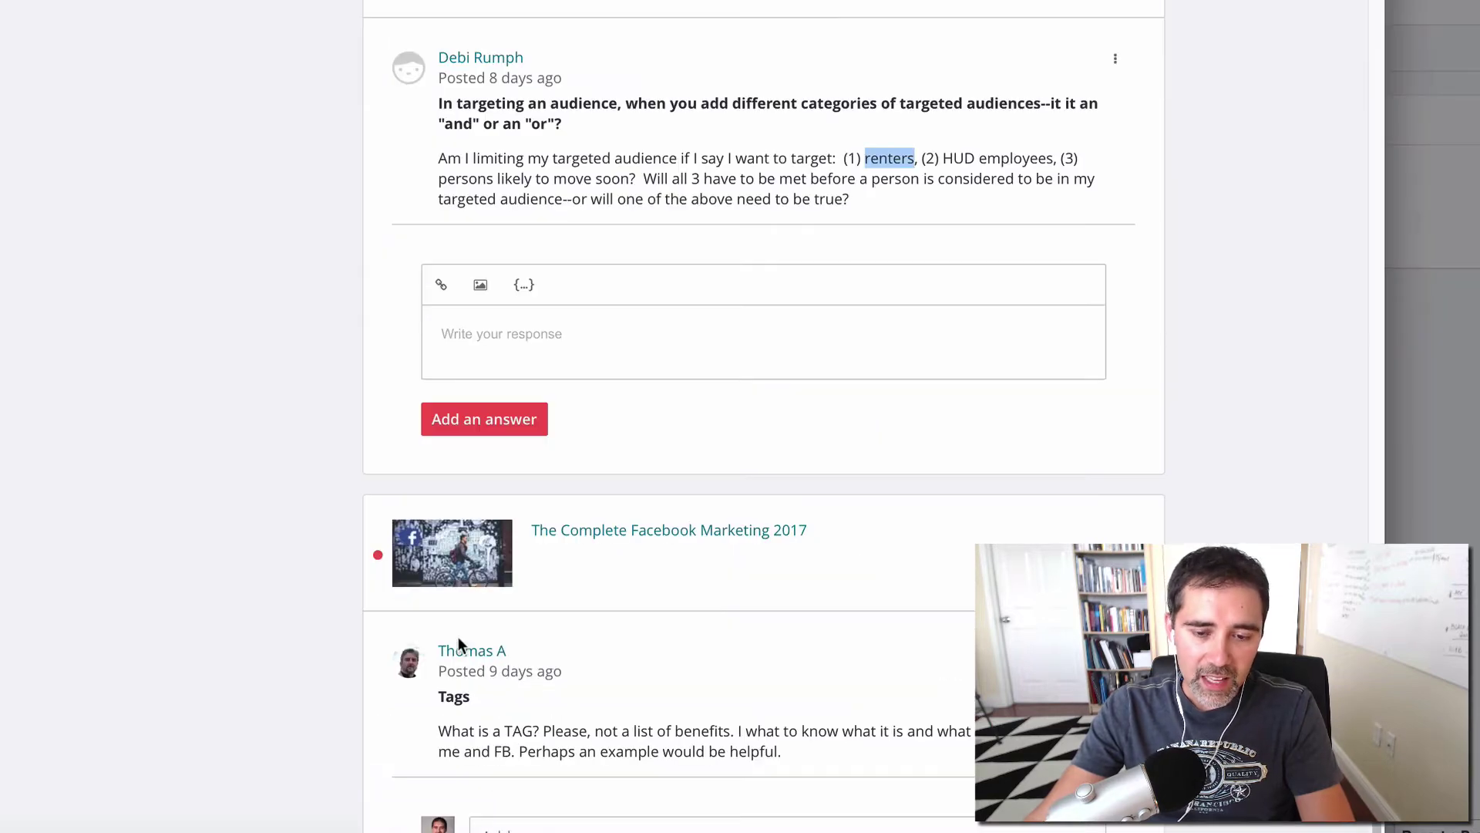
left_click_drag(941, 154, 1059, 152)
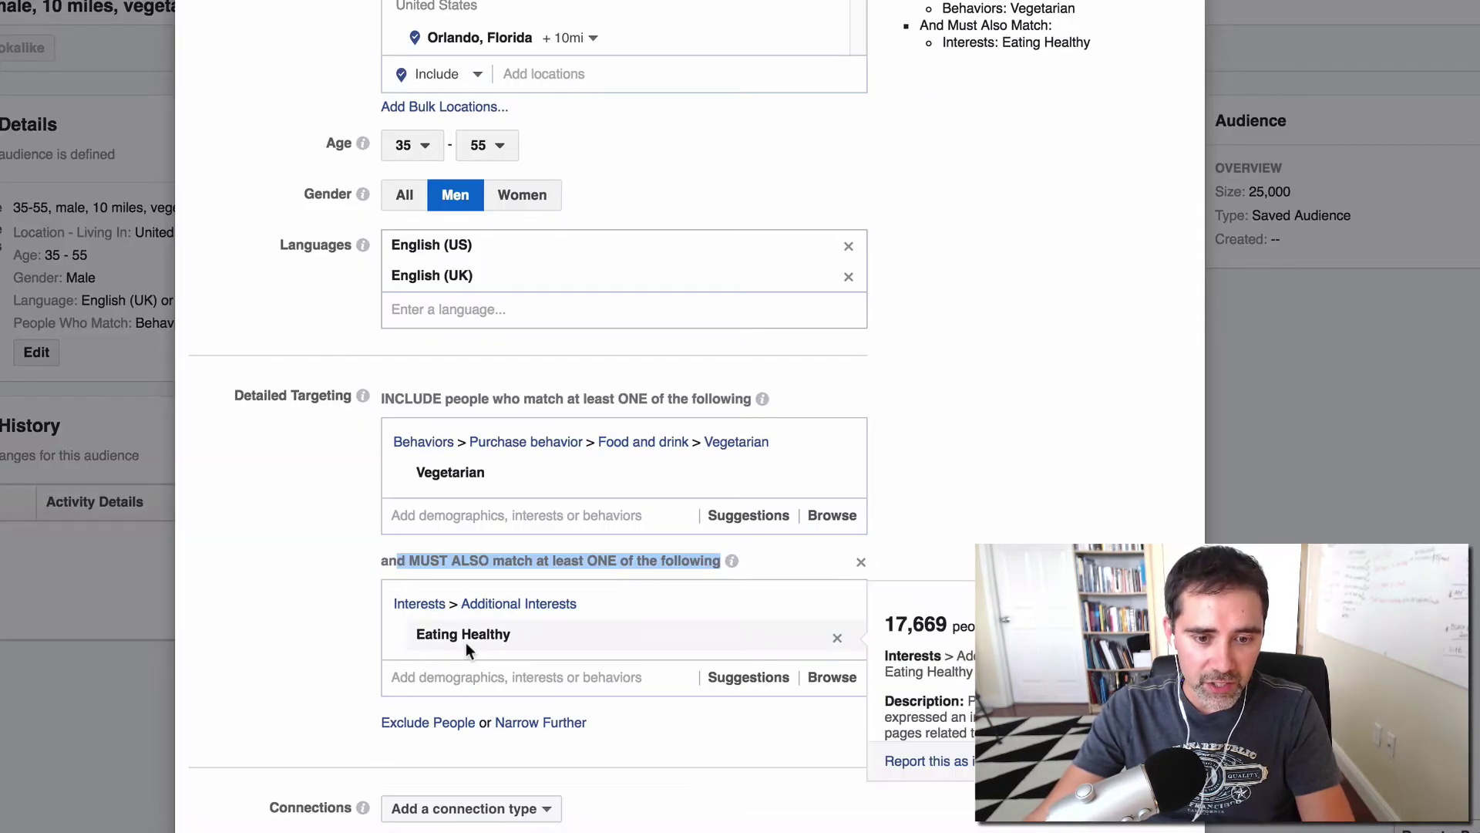
Add a third, empty narrowing box and open its suggestions, highlighting 'likely to move soon'
left_click(542, 718)
scroll(539, 732, "down", 1)
left_click(535, 729)
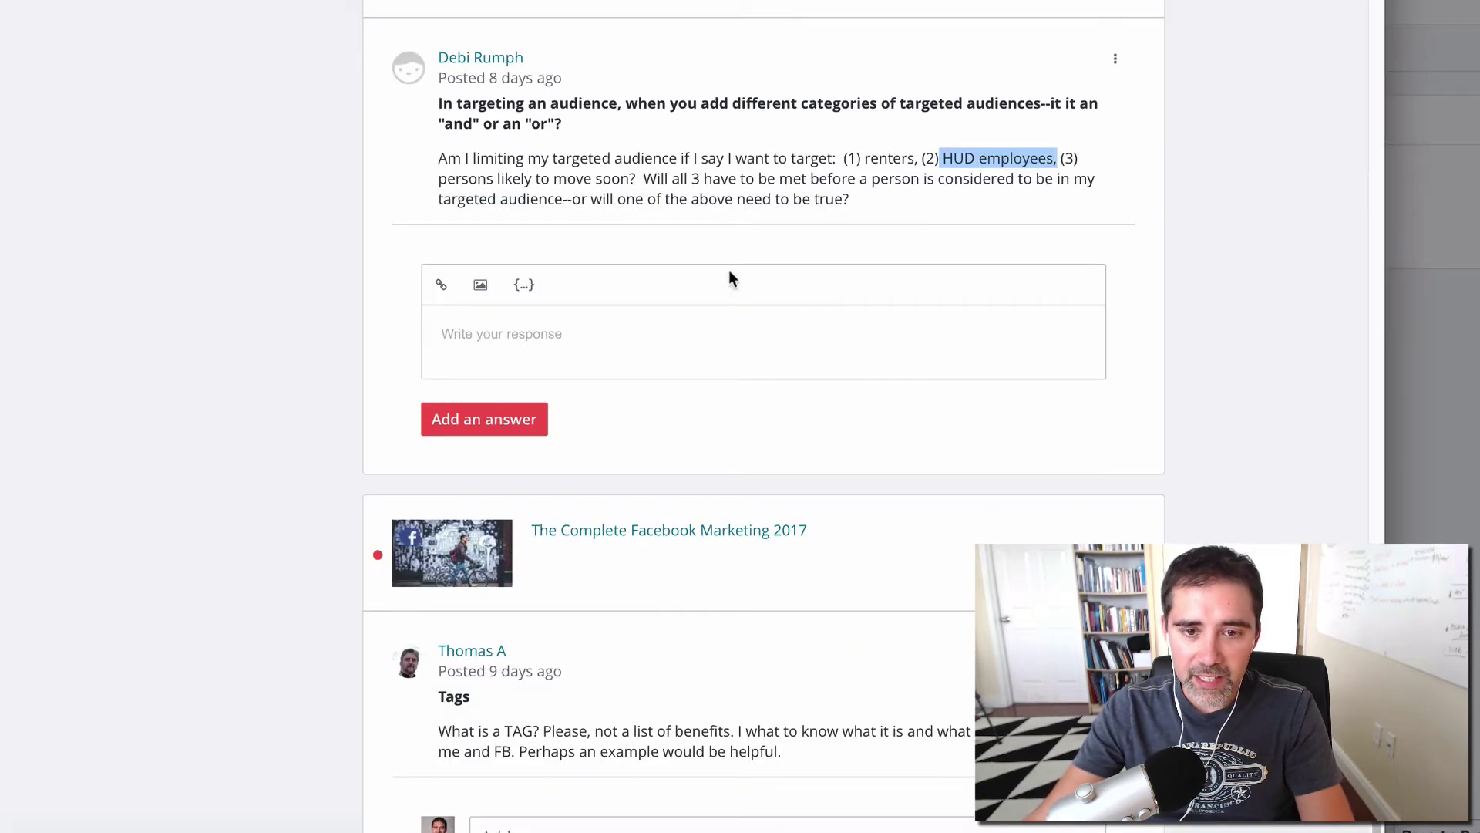
left_click_drag(488, 176, 642, 179)
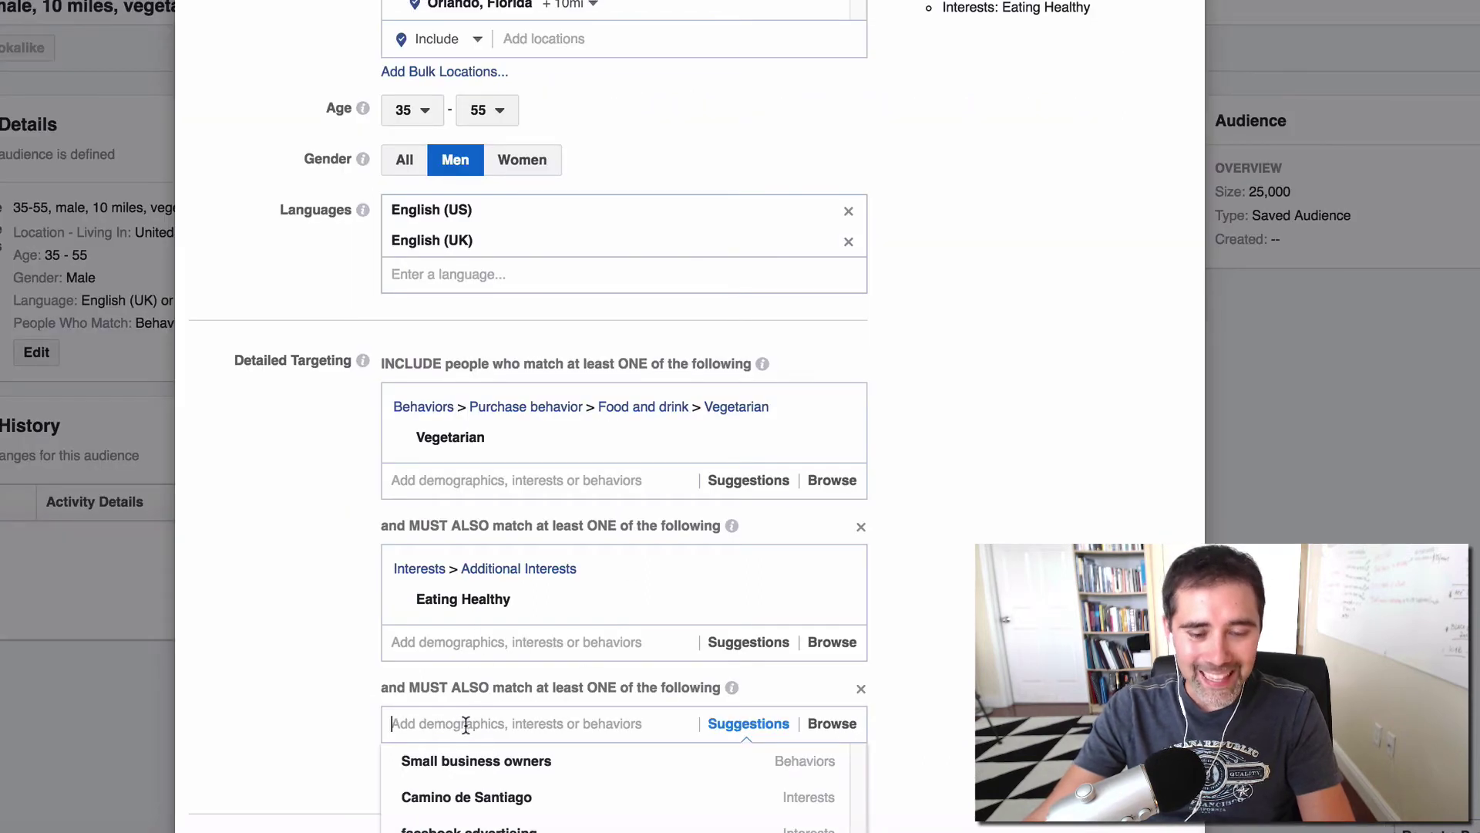